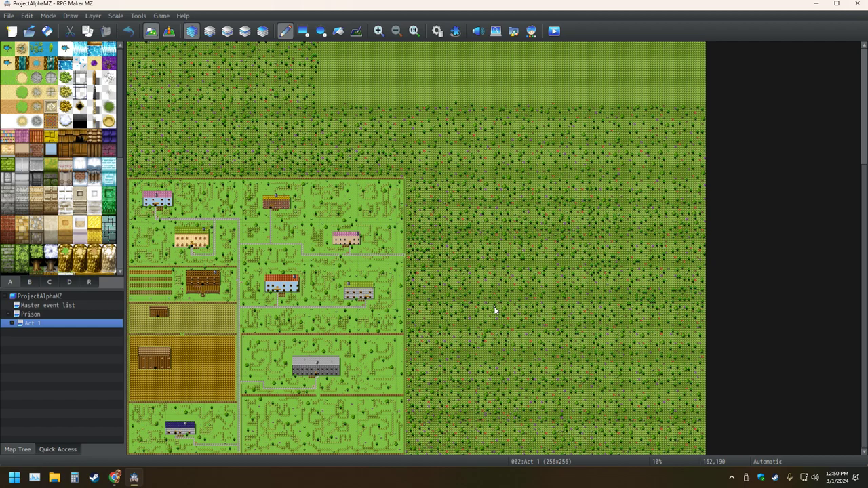
# Step: Select the two-tile-high green tree from tileset B for drawing in the empty northwest grassland of the Act 1 map
pyautogui.scroll(5, 495, 311)
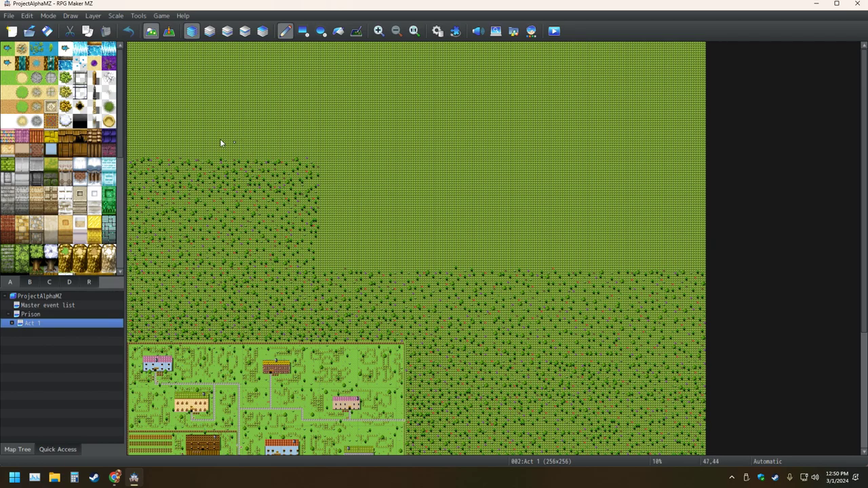
pyautogui.keyDown('ctrl'); pyautogui.scroll(2, 219, 138); pyautogui.keyUp('ctrl')
pyautogui.keyDown('ctrl'); pyautogui.scroll(2, 219, 137); pyautogui.keyUp('ctrl')
pyautogui.middleClick(240, 133)
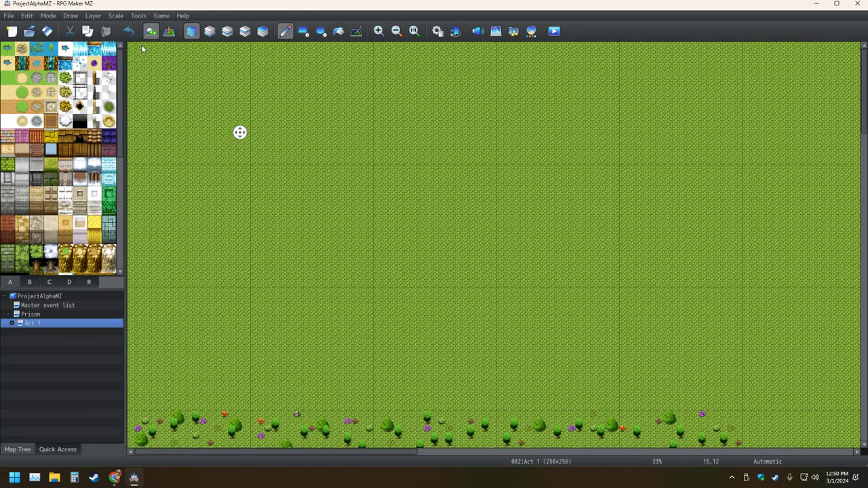
pyautogui.middleClick(143, 49)
pyautogui.click(29, 281)
pyautogui.scroll(-5, 74, 261)
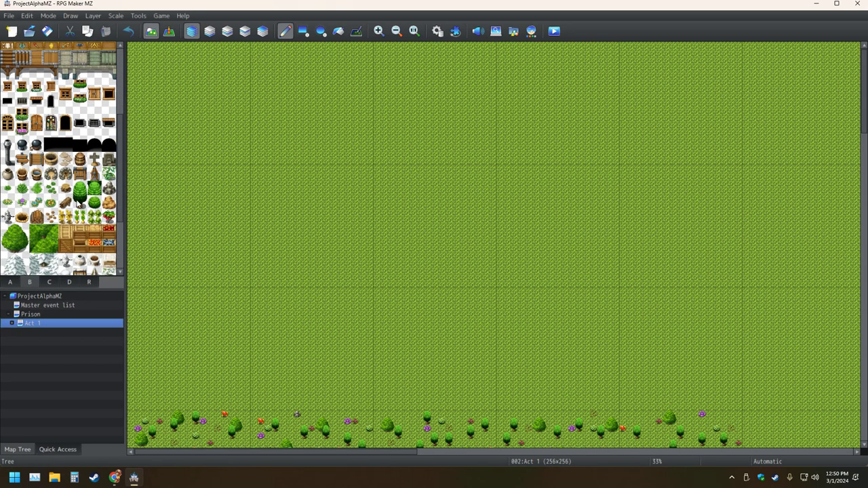
pyautogui.moveTo(80, 204); pyautogui.dragTo(80, 188)
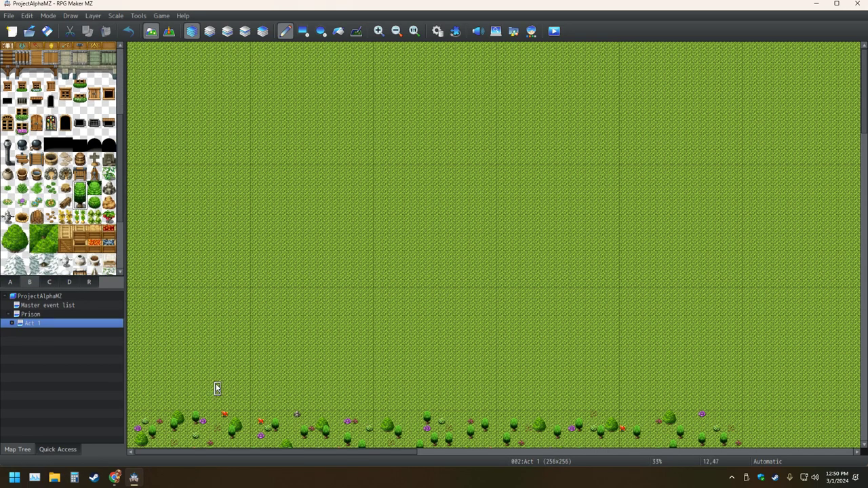
# Step: Switch to YouTube Studio in the browser, review the channel's list of draft videos, and close the browser
pyautogui.click(114, 478)
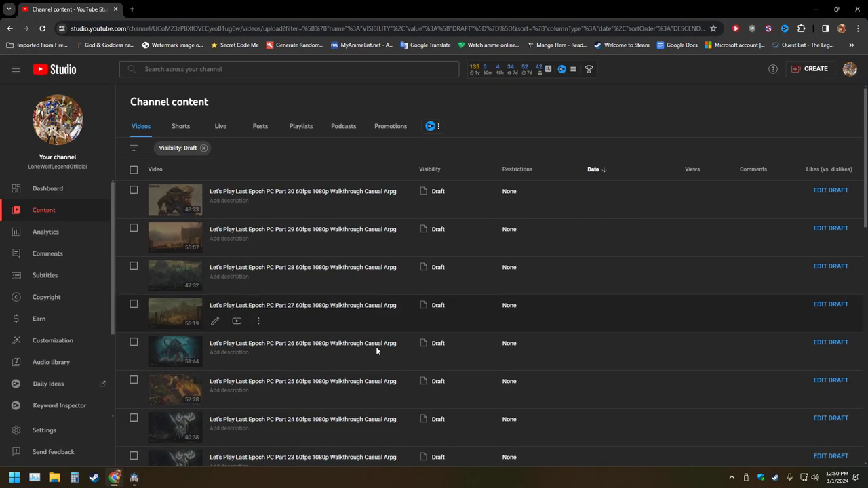
pyautogui.scroll(-8, 366, 326)
pyautogui.scroll(6, 347, 327)
pyautogui.scroll(-6, 347, 327)
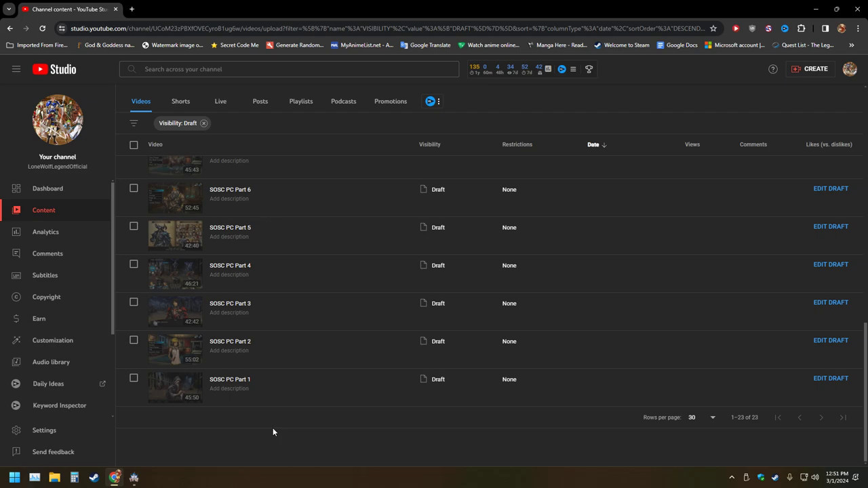
pyautogui.scroll(2, 273, 428)
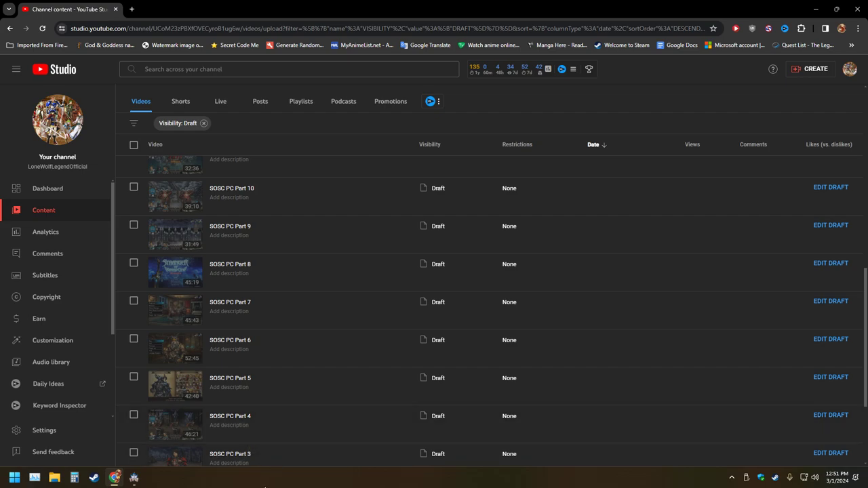
pyautogui.scroll(10, 262, 360)
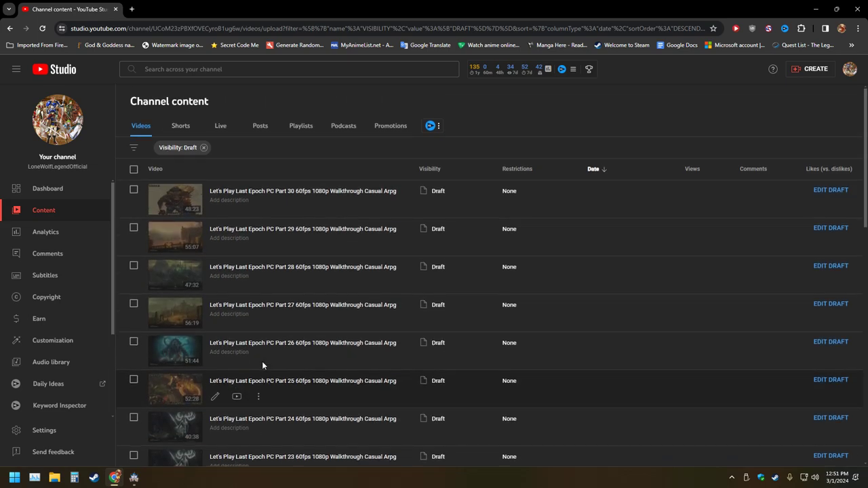
pyautogui.scroll(-9, 262, 361)
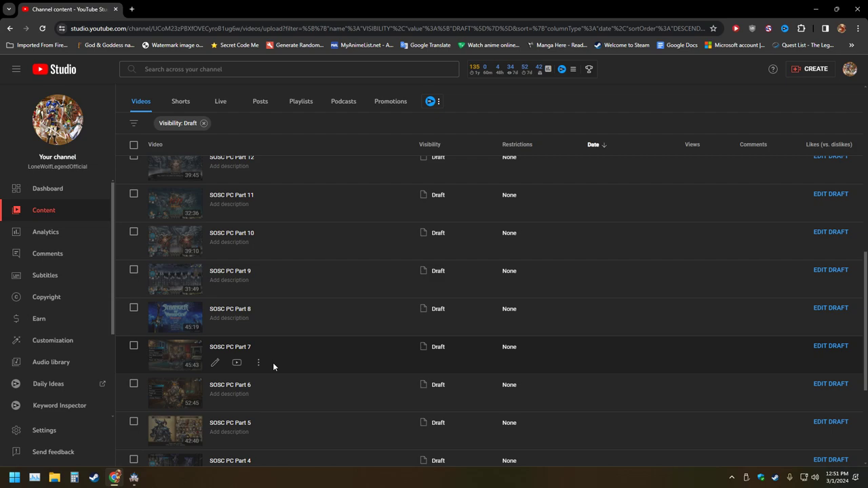
pyautogui.scroll(10, 300, 356)
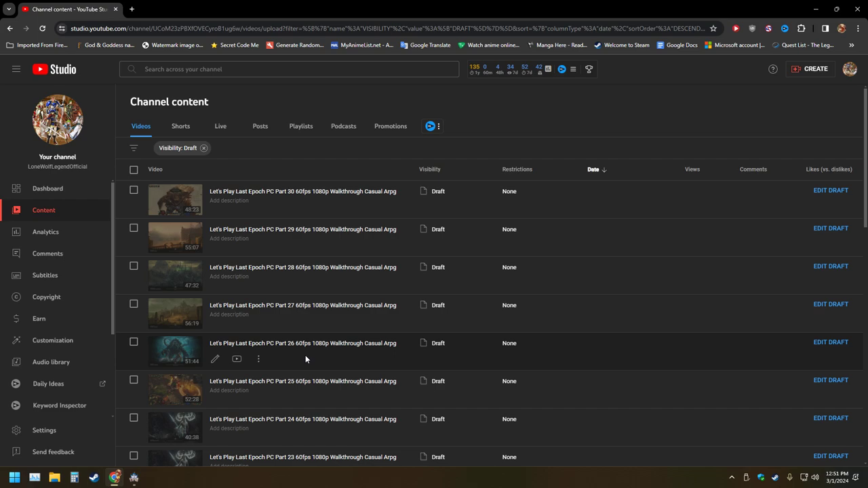
pyautogui.scroll(-3, 348, 358)
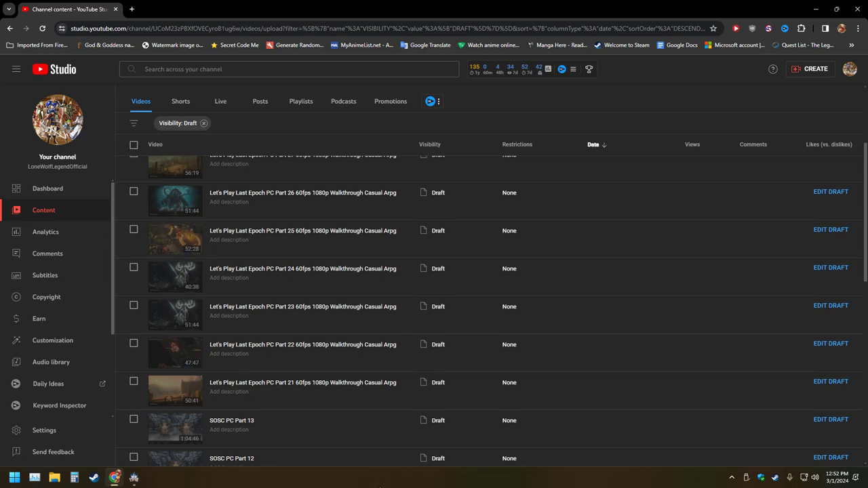
pyautogui.click(852, 9)
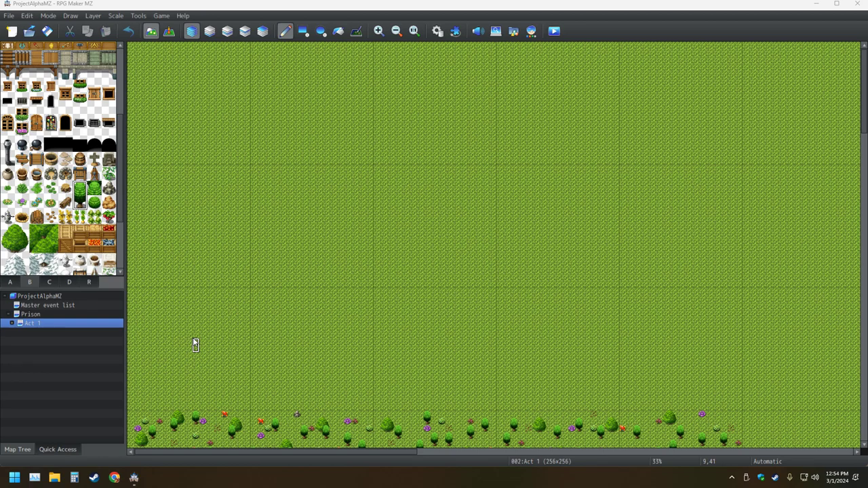
# Step: Scatter about 16 trees over the westernmost grid section directly north of the existing forest
pyautogui.click(160, 388)
pyautogui.click(216, 324)
pyautogui.click(145, 310)
pyautogui.click(247, 395)
pyautogui.click(196, 330)
pyautogui.click(202, 381)
pyautogui.click(137, 361)
pyautogui.click(167, 295)
pyautogui.click(181, 360)
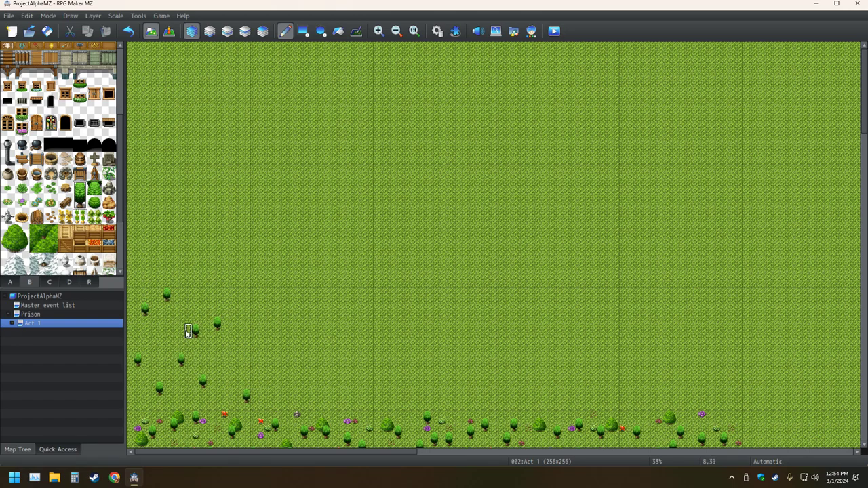
pyautogui.click(225, 303)
pyautogui.click(232, 361)
pyautogui.click(152, 338)
pyautogui.click(131, 403)
pyautogui.click(189, 302)
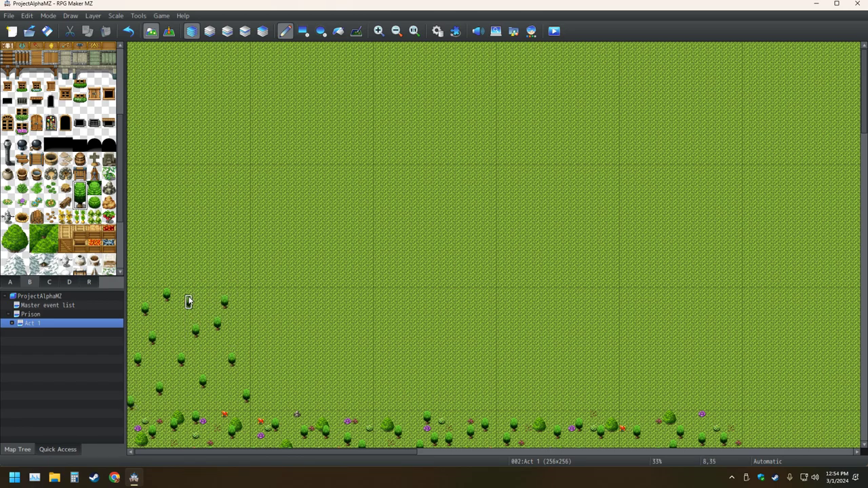
pyautogui.click(181, 403)
pyautogui.click(239, 337)
# Step: Scatter about 16 trees over the second grid section from the west, directly north of the existing forest
pyautogui.click(362, 396)
pyautogui.click(347, 325)
pyautogui.click(290, 388)
pyautogui.click(276, 324)
pyautogui.click(325, 388)
pyautogui.click(319, 316)
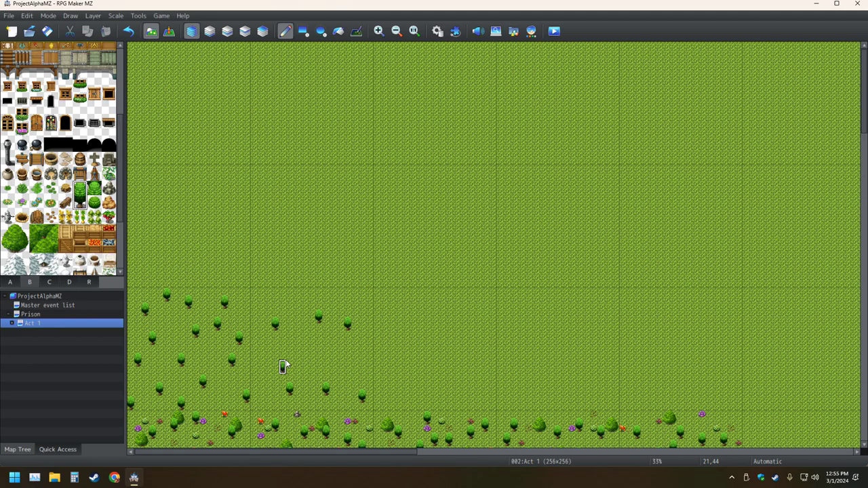
pyautogui.click(282, 367)
pyautogui.click(276, 301)
pyautogui.click(312, 360)
pyautogui.click(362, 367)
pyautogui.click(348, 303)
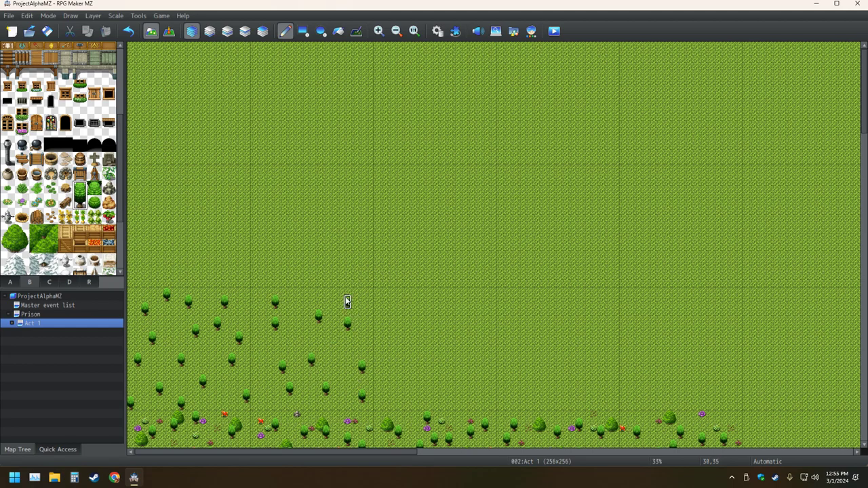
pyautogui.click(269, 396)
pyautogui.click(311, 338)
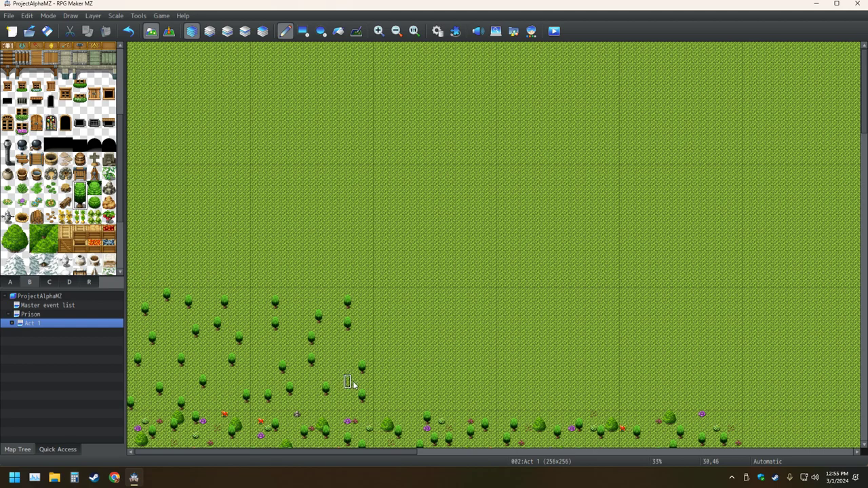
pyautogui.click(347, 360)
pyautogui.click(259, 350)
pyautogui.click(304, 303)
# Step: Scatter about 18 trees over the third grid section from the west, directly north of the existing forest
pyautogui.click(492, 403)
pyautogui.click(493, 324)
pyautogui.click(413, 352)
pyautogui.click(397, 309)
pyautogui.click(456, 403)
pyautogui.click(448, 317)
pyautogui.click(383, 402)
pyautogui.click(449, 366)
pyautogui.click(434, 316)
pyautogui.click(412, 389)
pyautogui.click(478, 302)
pyautogui.click(493, 367)
pyautogui.click(391, 346)
pyautogui.click(420, 309)
pyautogui.click(427, 396)
pyautogui.click(471, 338)
pyautogui.click(398, 375)
pyautogui.click(441, 338)
# Step: Scatter about 14 trees over the fourth grid section from the west, directly north of the existing forest
pyautogui.click(608, 396)
pyautogui.click(514, 396)
pyautogui.click(543, 346)
pyautogui.click(608, 331)
pyautogui.click(571, 389)
pyautogui.click(528, 324)
pyautogui.click(579, 353)
pyautogui.click(572, 310)
pyautogui.click(550, 324)
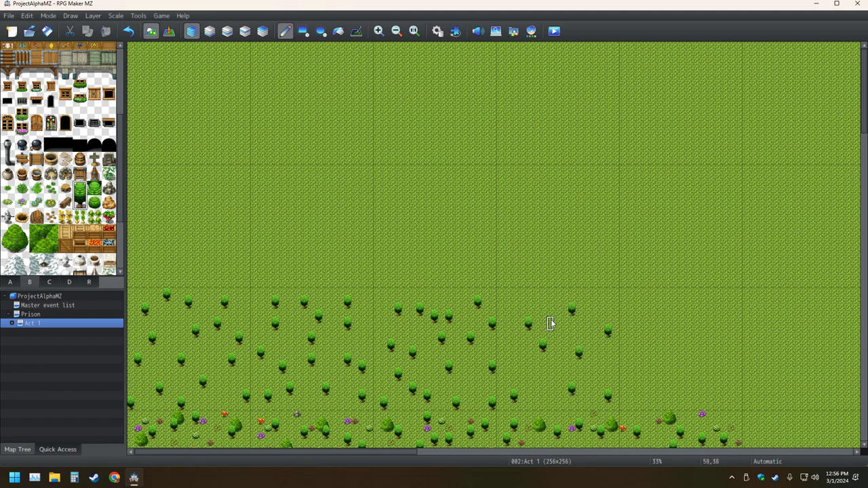
pyautogui.click(542, 389)
pyautogui.click(521, 359)
pyautogui.click(600, 303)
pyautogui.click(600, 360)
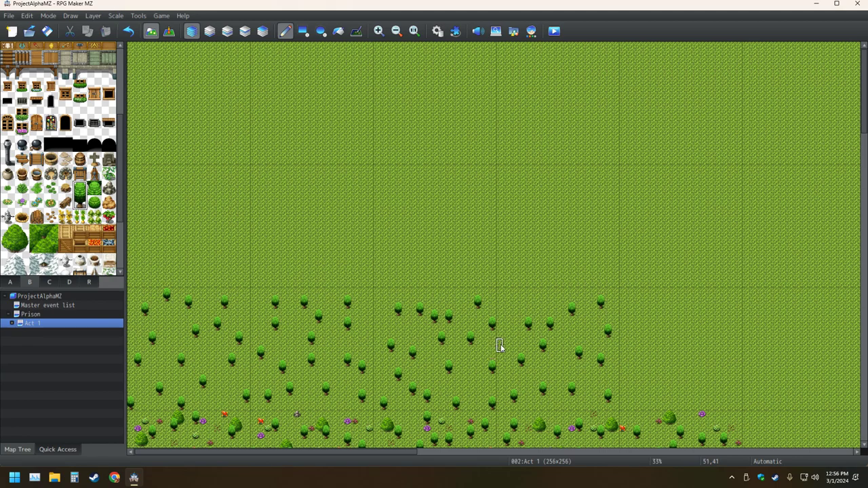
pyautogui.click(514, 310)
# Step: Scatter about 13 trees over the fourth grid section from the west in the second row north of the forest
pyautogui.click(601, 258)
pyautogui.click(529, 195)
pyautogui.click(520, 274)
pyautogui.click(594, 202)
pyautogui.click(571, 267)
pyautogui.click(514, 245)
pyautogui.click(586, 172)
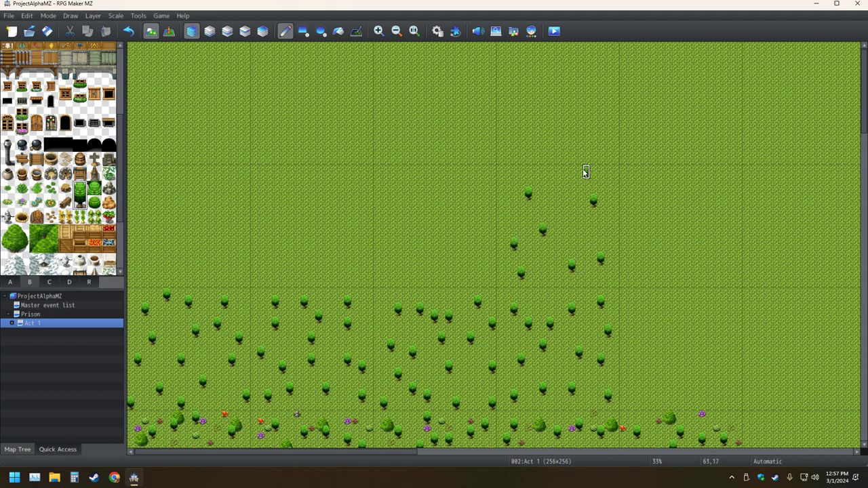
pyautogui.click(557, 186)
pyautogui.click(514, 180)
pyautogui.click(550, 280)
pyautogui.click(565, 215)
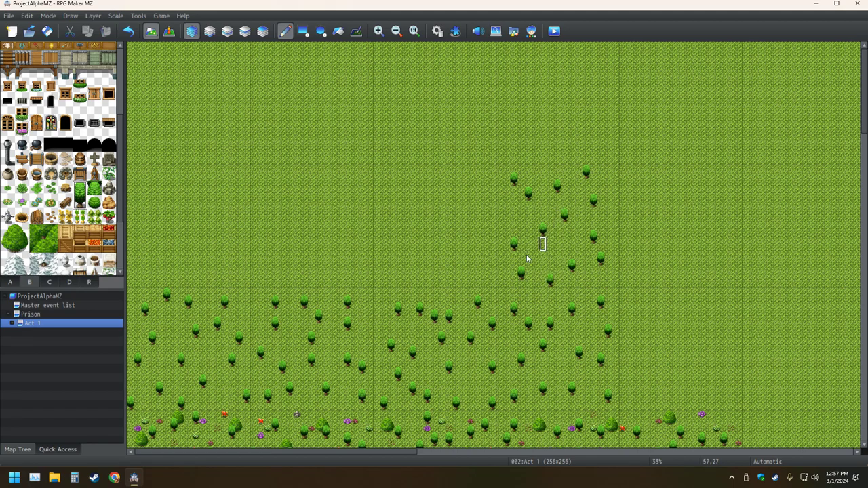
# Step: Scatter about 13 trees over the third grid section from the west in the second row north of the forest
pyautogui.click(478, 267)
pyautogui.click(456, 201)
pyautogui.click(441, 266)
pyautogui.click(456, 231)
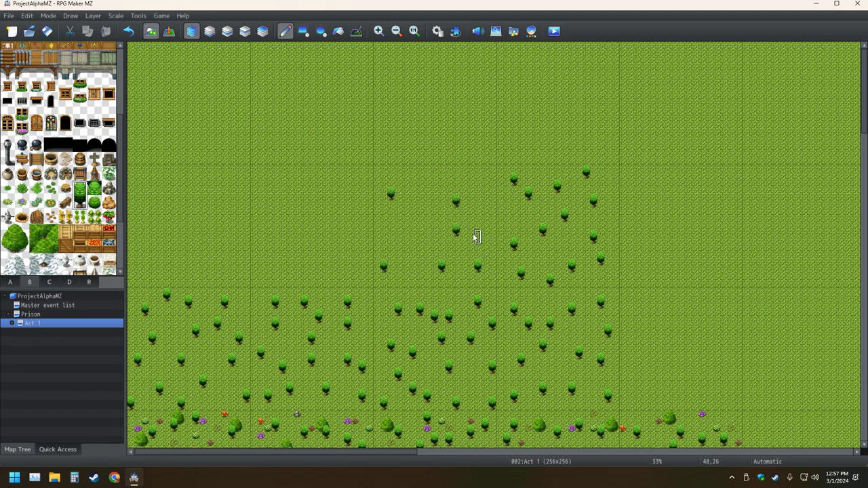
pyautogui.click(412, 223)
pyautogui.click(442, 193)
pyautogui.click(419, 279)
pyautogui.click(427, 251)
pyautogui.click(471, 195)
pyautogui.click(478, 244)
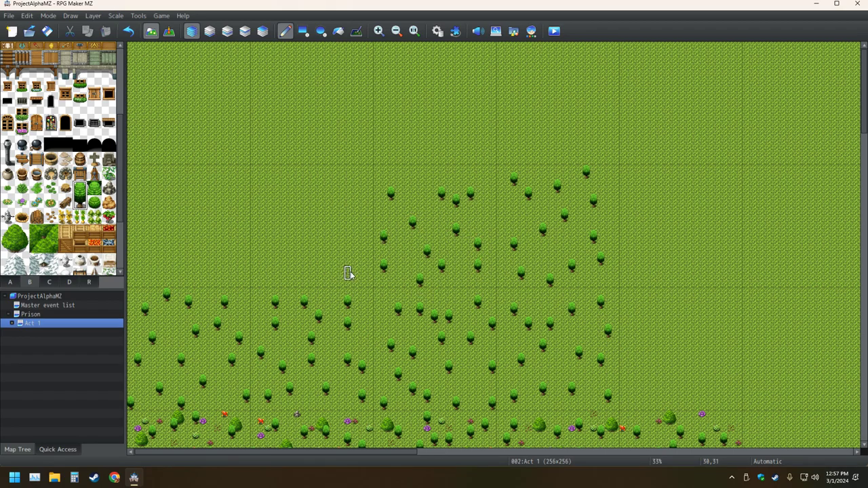
# Step: Scatter about 11 trees over the second grid section from the west in the second row north of the forest
pyautogui.click(347, 194)
pyautogui.click(290, 201)
pyautogui.click(340, 266)
pyautogui.click(303, 223)
pyautogui.click(268, 273)
pyautogui.click(260, 209)
pyautogui.click(326, 187)
pyautogui.click(318, 265)
pyautogui.click(361, 223)
pyautogui.click(290, 259)
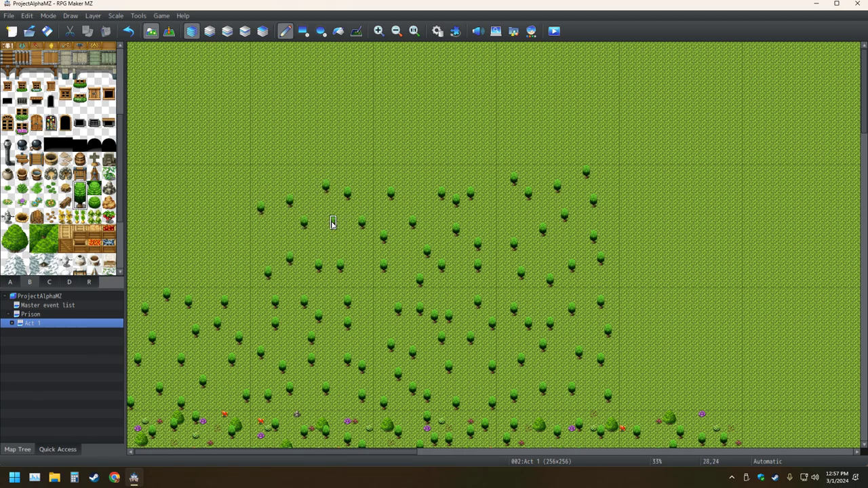
# Step: Scatter about 19 trees over the westernmost grid section in the second row north of the forest
pyautogui.click(232, 195)
pyautogui.click(238, 259)
pyautogui.click(152, 273)
pyautogui.click(144, 186)
pyautogui.click(195, 288)
pyautogui.click(188, 208)
pyautogui.click(218, 244)
pyautogui.click(210, 267)
pyautogui.click(167, 251)
pyautogui.click(160, 236)
pyautogui.click(188, 194)
pyautogui.click(217, 215)
pyautogui.click(196, 244)
pyautogui.click(138, 215)
pyautogui.click(167, 187)
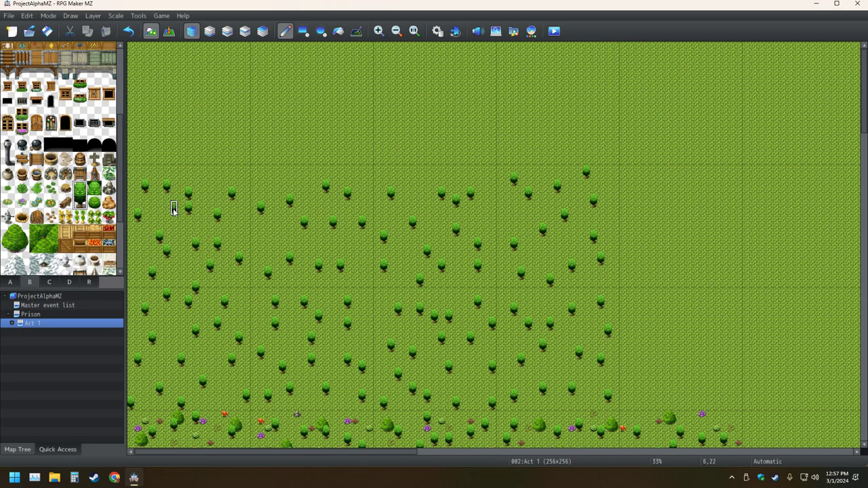
pyautogui.click(145, 254)
pyautogui.click(216, 180)
pyautogui.click(167, 272)
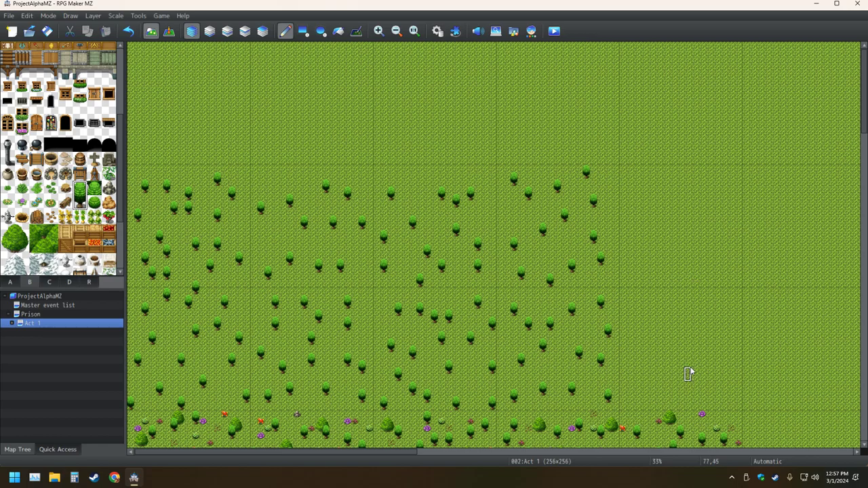
# Step: Examine the newly planted trees at several zoom levels against the rest of the Act 1 map
pyautogui.scroll(-2, 691, 370)
pyautogui.scroll(2, 693, 362)
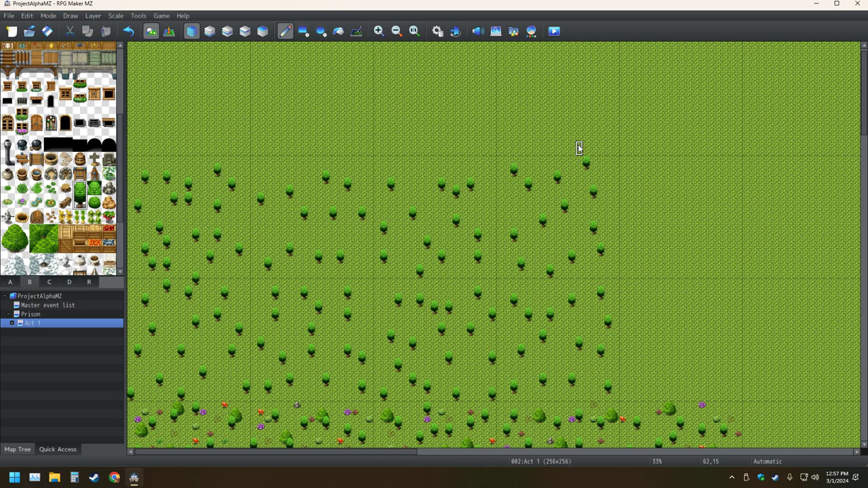
pyautogui.keyDown('ctrl'); pyautogui.scroll(-2, 578, 149); pyautogui.keyUp('ctrl')
pyautogui.keyDown('ctrl'); pyautogui.scroll(-2, 588, 187); pyautogui.keyUp('ctrl')
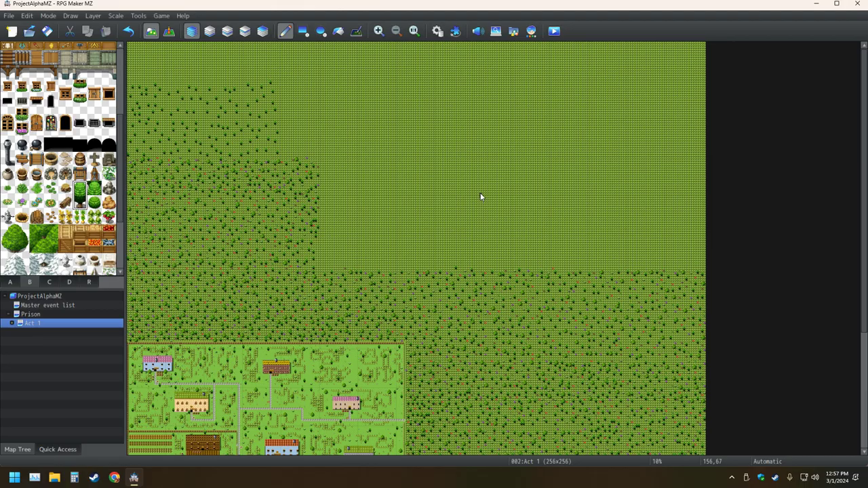
pyautogui.keyDown('ctrl'); pyautogui.scroll(5, 480, 197); pyautogui.keyUp('ctrl')
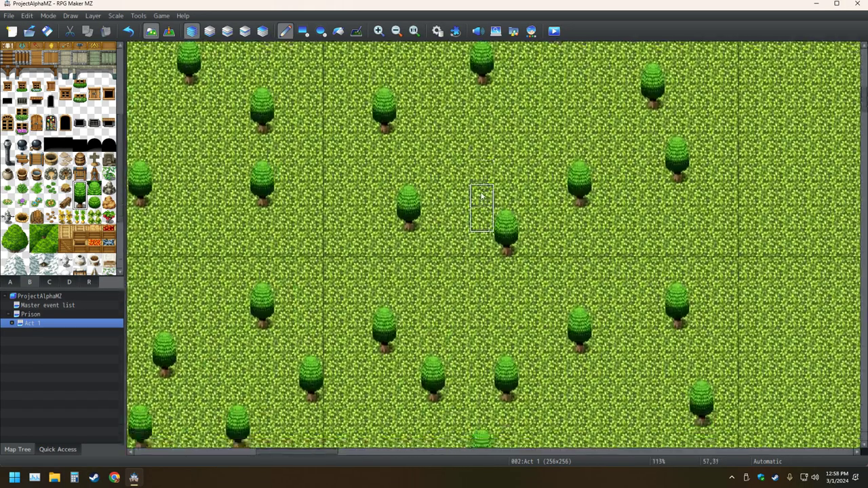
pyautogui.keyDown('ctrl'); pyautogui.scroll(-4, 482, 194); pyautogui.keyUp('ctrl')
pyautogui.keyDown('ctrl'); pyautogui.scroll(2, 483, 192); pyautogui.keyUp('ctrl')
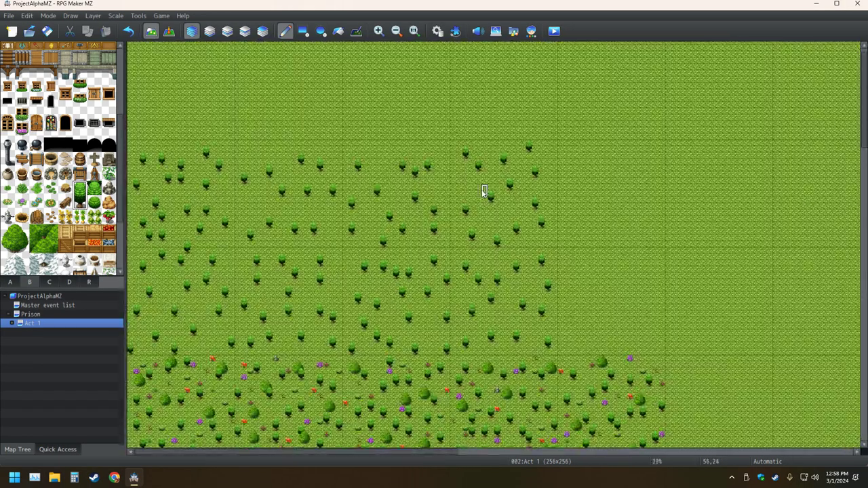
pyautogui.keyDown('ctrl'); pyautogui.scroll(2, 482, 190); pyautogui.keyUp('ctrl')
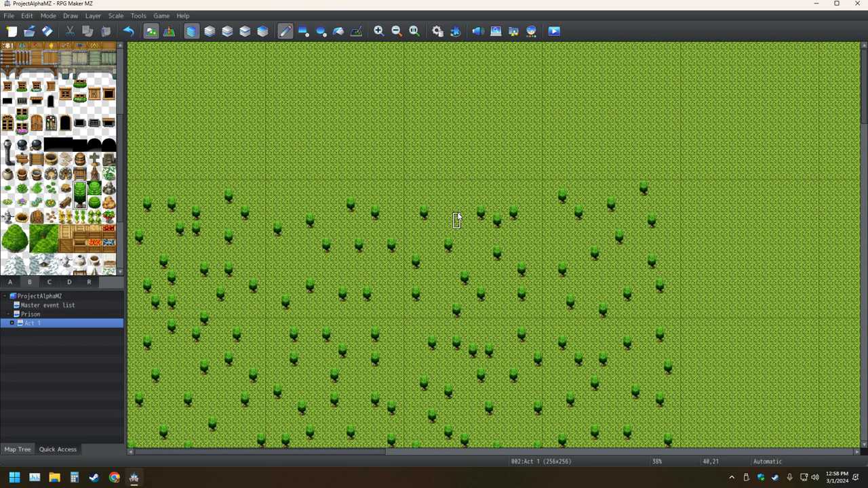
pyautogui.keyDown('ctrl'); pyautogui.scroll(-1, 456, 213); pyautogui.keyUp('ctrl')
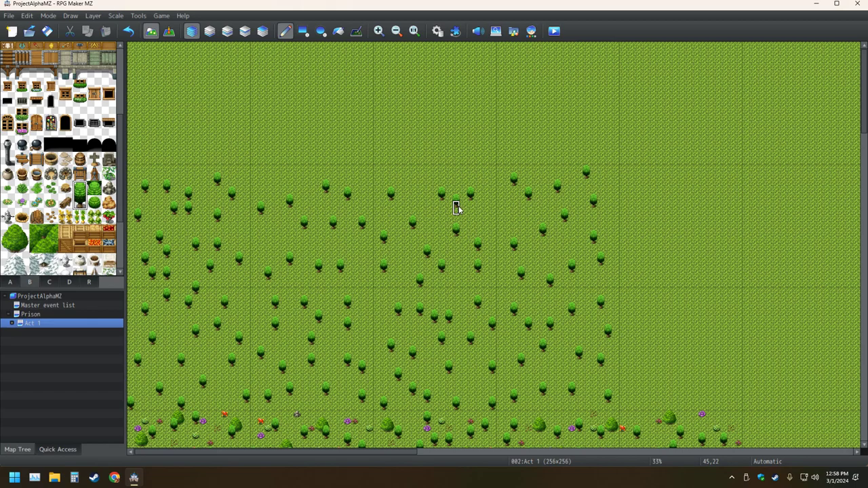
# Step: Scatter about 16 trees over the fourth grid section from the west along the map's northern edge
pyautogui.click(586, 84)
pyautogui.click(529, 79)
pyautogui.click(600, 158)
pyautogui.click(557, 75)
pyautogui.click(536, 115)
pyautogui.click(519, 58)
pyautogui.click(615, 66)
pyautogui.click(513, 115)
pyautogui.click(579, 100)
pyautogui.click(578, 57)
pyautogui.click(536, 144)
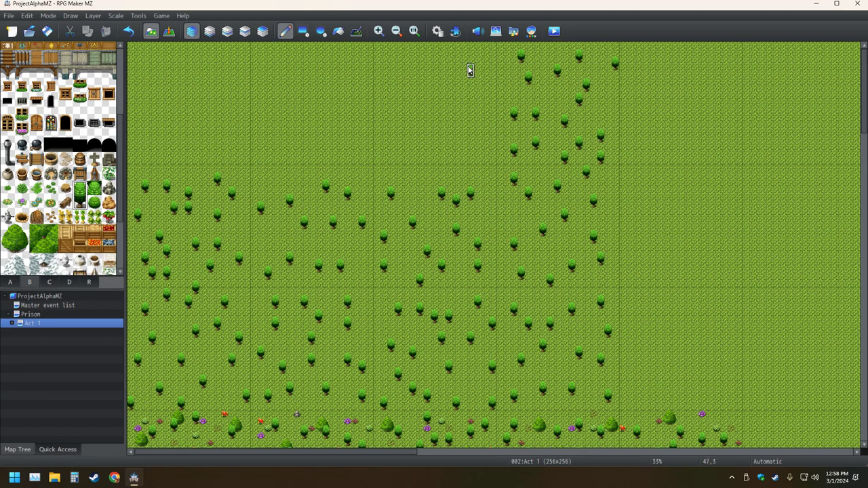
# Step: Scatter about 17 trees over the third grid section from the west along the map's northern edge
pyautogui.click(412, 63)
pyautogui.click(484, 150)
pyautogui.click(412, 143)
pyautogui.click(442, 100)
pyautogui.click(463, 157)
pyautogui.click(391, 106)
pyautogui.click(449, 136)
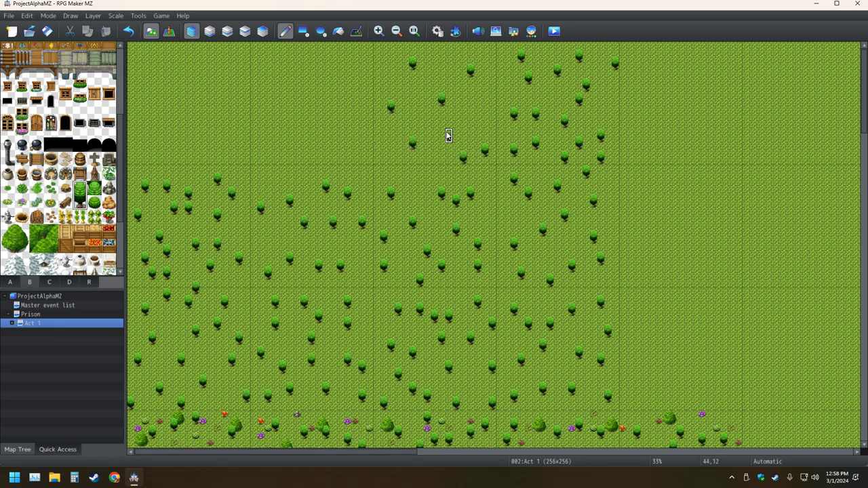
pyautogui.click(442, 56)
pyautogui.click(484, 106)
pyautogui.click(420, 106)
pyautogui.click(441, 150)
pyautogui.click(383, 63)
pyautogui.click(434, 85)
pyautogui.click(479, 121)
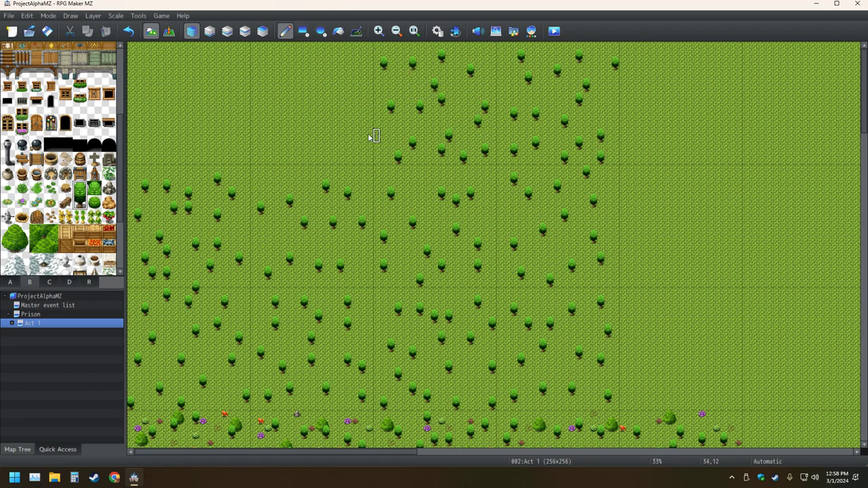
pyautogui.click(398, 136)
# Step: Scatter about 14 trees over the second grid section from the west along the map's northern edge
pyautogui.click(354, 150)
pyautogui.click(354, 85)
pyautogui.click(275, 70)
pyautogui.click(262, 148)
pyautogui.click(311, 84)
pyautogui.click(296, 156)
pyautogui.click(327, 129)
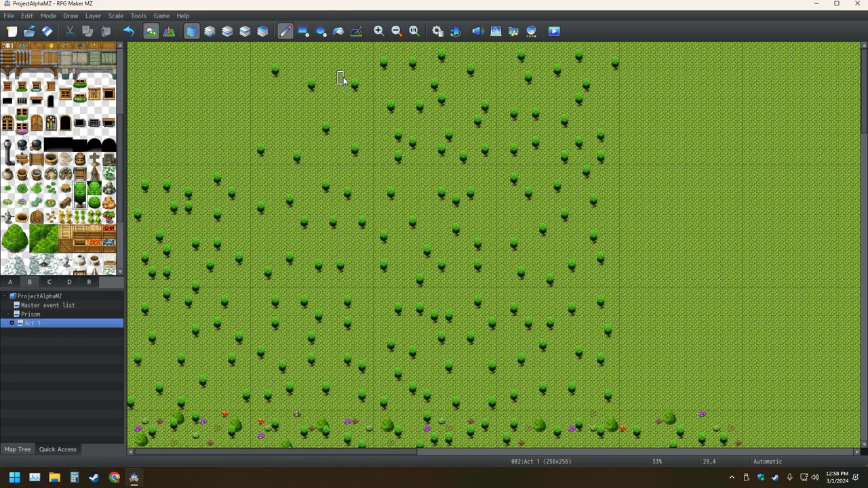
pyautogui.click(289, 114)
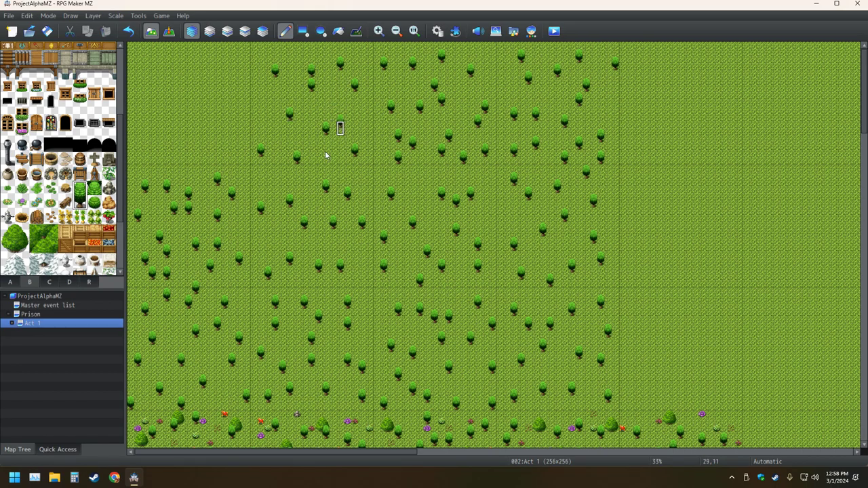
pyautogui.click(268, 106)
pyautogui.click(326, 158)
pyautogui.click(295, 60)
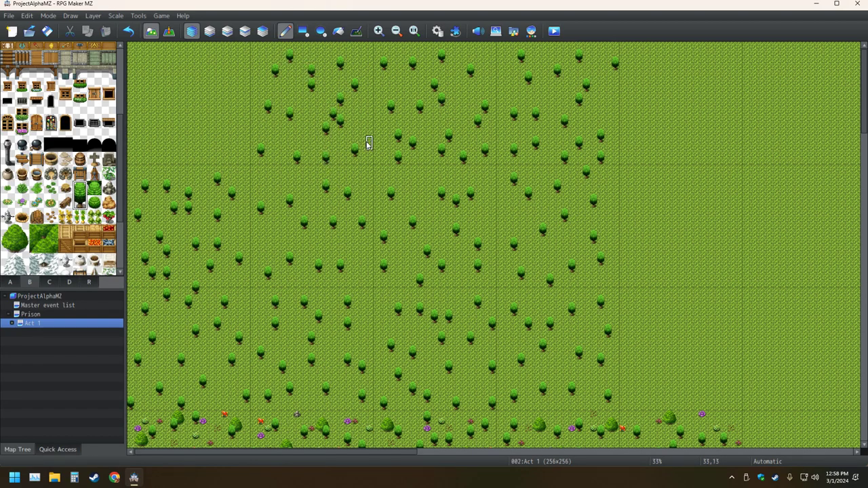
# Step: Scatter about 20 trees over the westernmost grid section along the map's northern edge
pyautogui.click(239, 143)
pyautogui.click(239, 70)
pyautogui.click(202, 150)
pyautogui.click(152, 150)
pyautogui.click(145, 71)
pyautogui.click(196, 71)
pyautogui.click(160, 106)
pyautogui.click(196, 114)
pyautogui.click(173, 63)
pyautogui.click(145, 142)
pyautogui.click(180, 141)
pyautogui.click(173, 106)
pyautogui.click(216, 101)
pyautogui.click(224, 56)
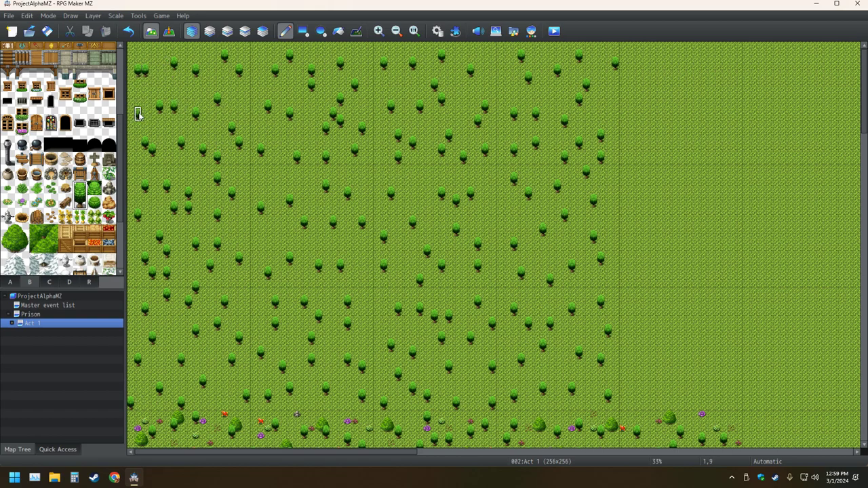
pyautogui.click(233, 155)
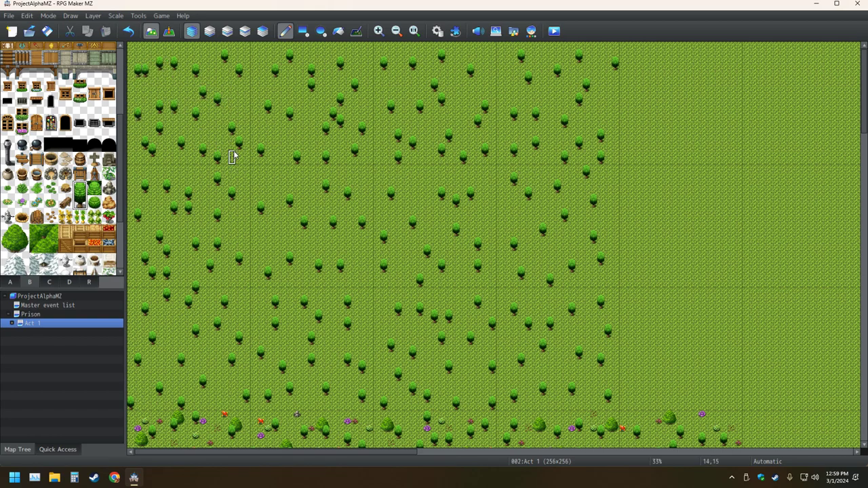
# Step: Thicken the second grid section from the west along the northern edge with about a dozen more trees
pyautogui.click(302, 130)
pyautogui.click(302, 143)
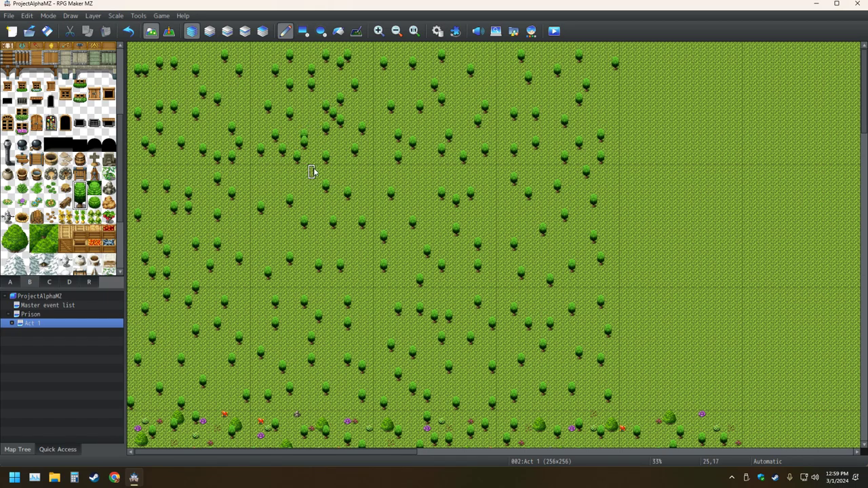
pyautogui.click(247, 85)
pyautogui.click(256, 76)
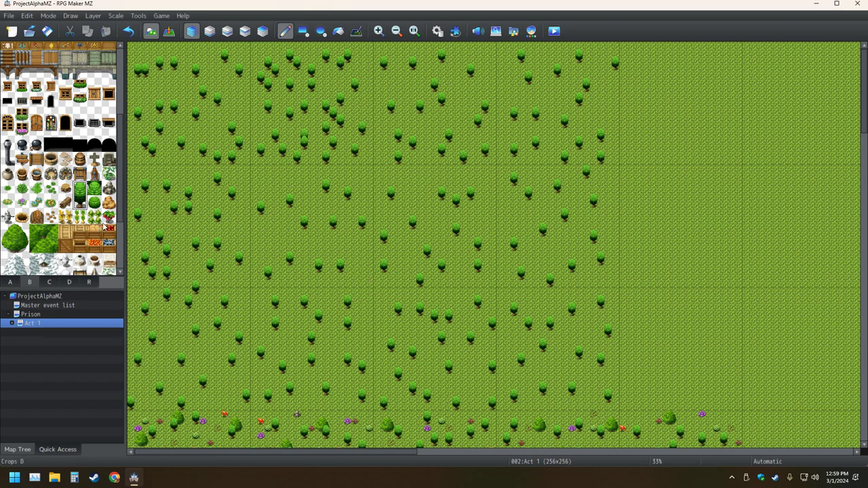
# Step: Place about six large round trees over the fourth grid section from the west in the row directly north of the forest
pyautogui.moveTo(24, 249); pyautogui.dragTo(8, 232)
pyautogui.click(595, 389)
pyautogui.click(588, 331)
pyautogui.click(518, 372)
pyautogui.click(524, 330)
pyautogui.click(568, 304)
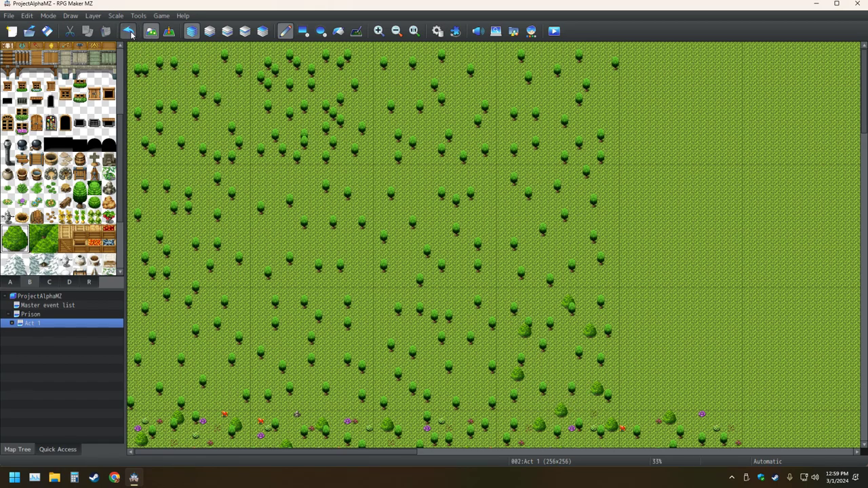
# Step: Place four large round trees over the third grid section from the west in the row directly north of the forest
pyautogui.click(473, 388)
pyautogui.click(409, 332)
pyautogui.click(459, 310)
pyautogui.click(438, 382)
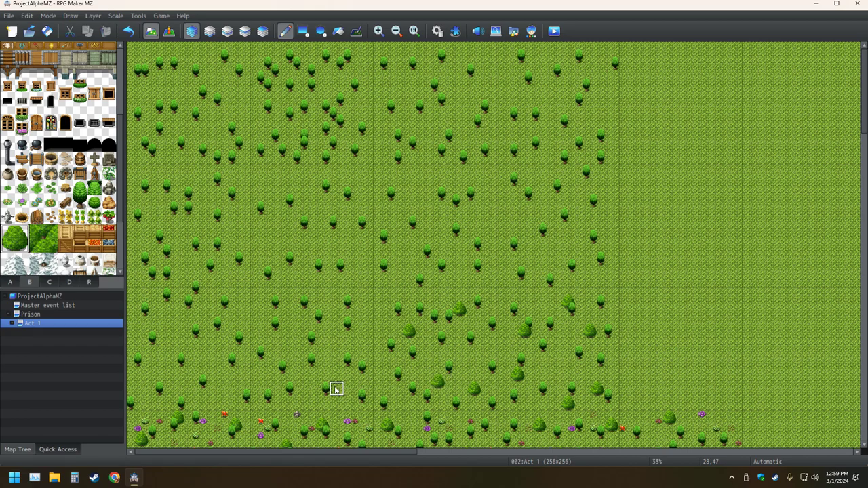
# Step: Place five large round trees over the second grid section from the west in the row directly north of the forest
pyautogui.click(329, 353)
pyautogui.click(300, 346)
pyautogui.click(273, 374)
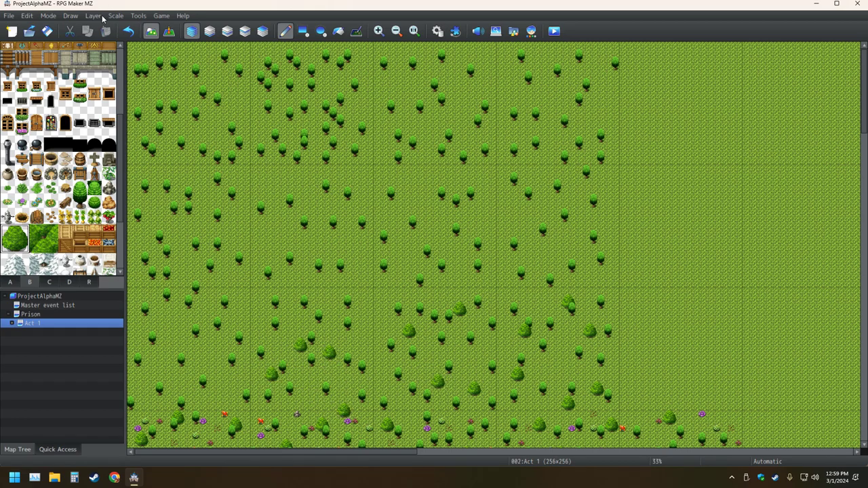
pyautogui.click(366, 338)
pyautogui.click(265, 309)
# Step: Place five large round trees over the westernmost grid section in the row directly north of the forest
pyautogui.click(162, 324)
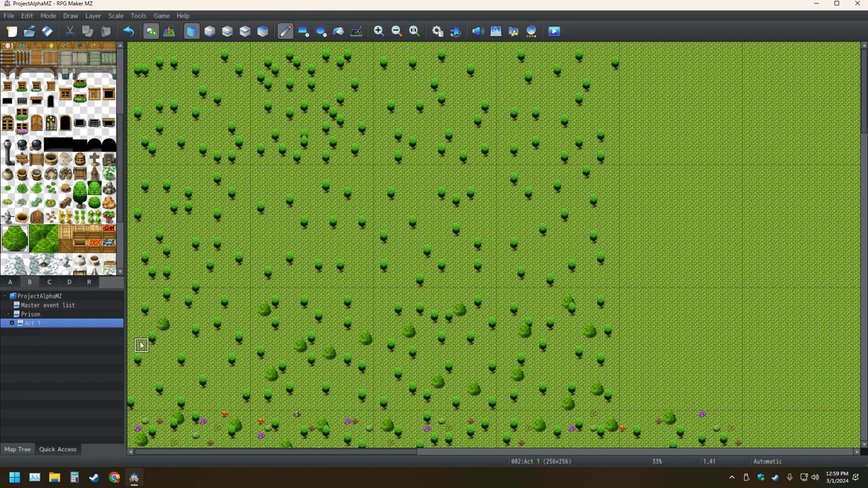
pyautogui.click(170, 372)
pyautogui.click(243, 309)
pyautogui.click(215, 368)
pyautogui.click(149, 403)
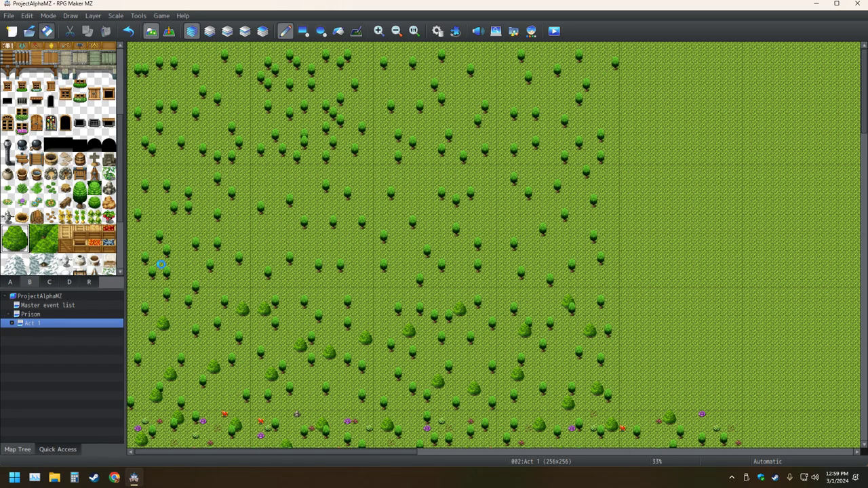
# Step: Place about six large round trees over the westernmost grid section in the second row north of the forest
pyautogui.click(235, 229)
pyautogui.click(184, 231)
pyautogui.click(170, 172)
pyautogui.click(142, 250)
pyautogui.click(243, 186)
# Step: Place six large round trees over the second grid section from the west in the second row north of the forest
pyautogui.click(271, 187)
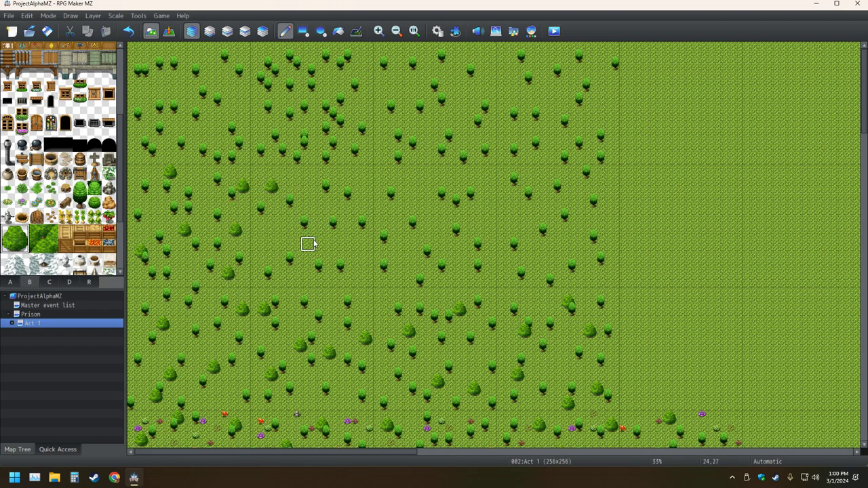
pyautogui.click(358, 265)
pyautogui.click(256, 237)
pyautogui.click(300, 279)
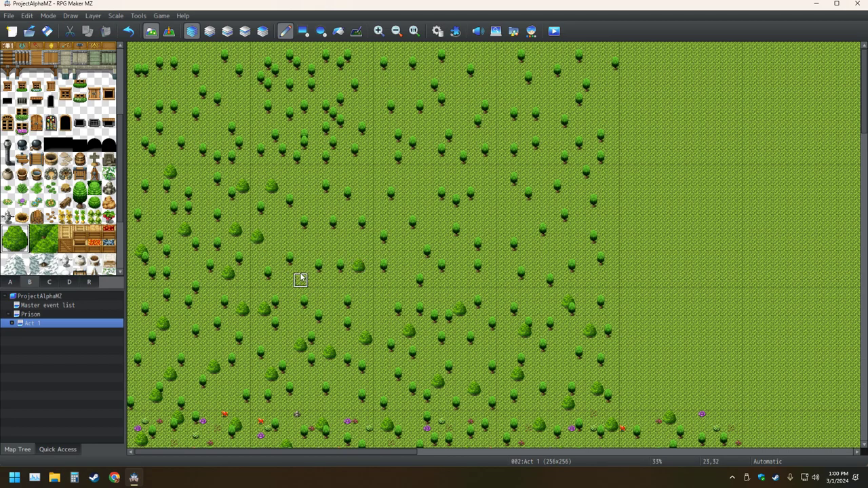
pyautogui.click(316, 209)
pyautogui.click(358, 179)
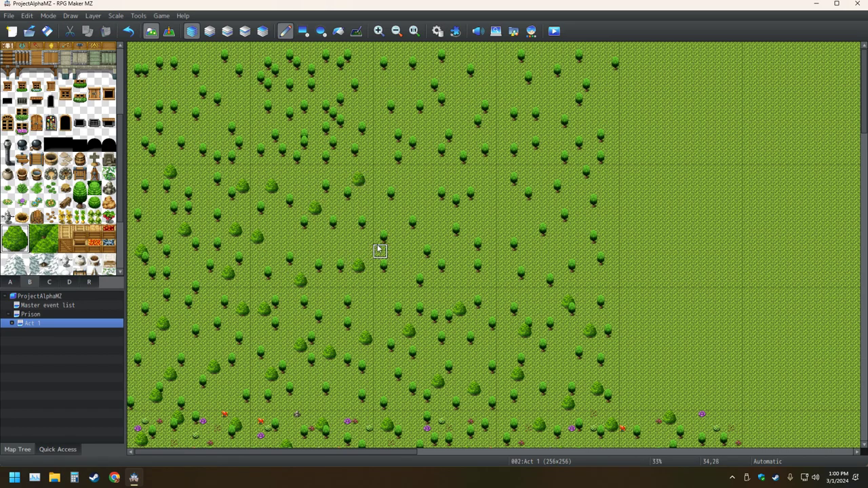
# Step: Place five large round trees over the third grid section from the west in the second row north of the forest
pyautogui.click(423, 194)
pyautogui.click(459, 281)
pyautogui.click(409, 259)
pyautogui.click(480, 215)
pyautogui.click(496, 179)
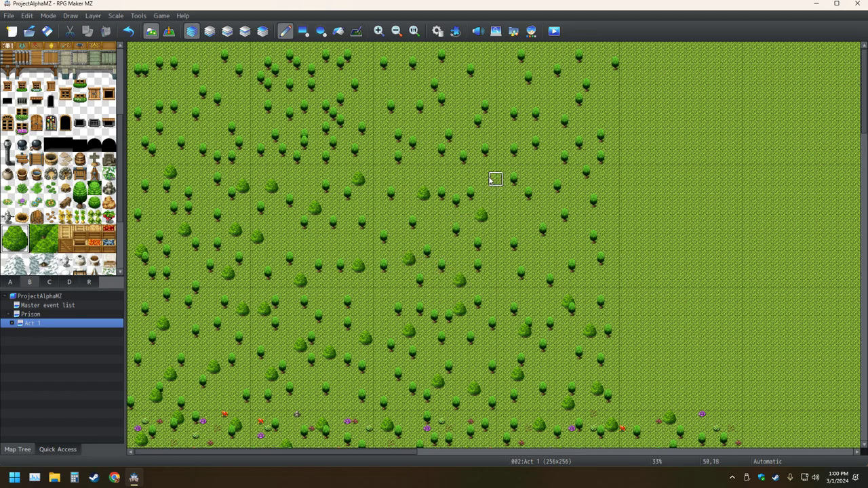
# Step: Place six large round trees over the fourth grid section from the west in the second row north of the forest
pyautogui.click(540, 252)
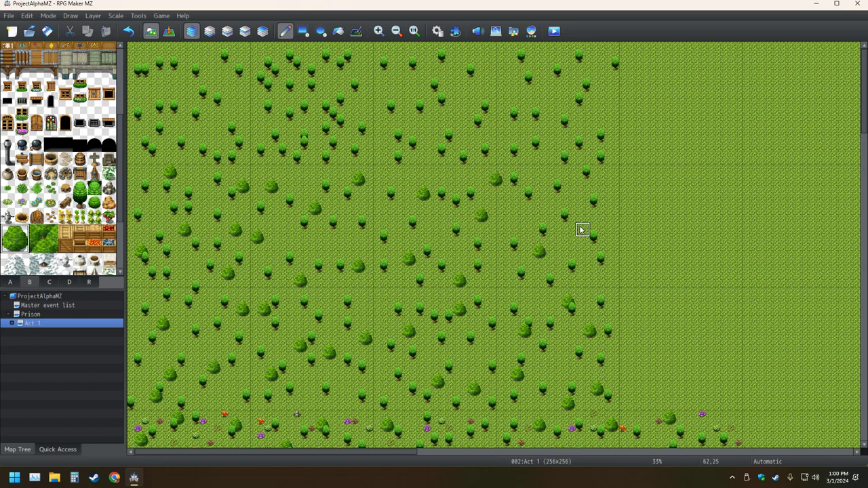
pyautogui.click(605, 216)
pyautogui.click(547, 179)
pyautogui.click(517, 237)
pyautogui.click(597, 265)
pyautogui.click(574, 230)
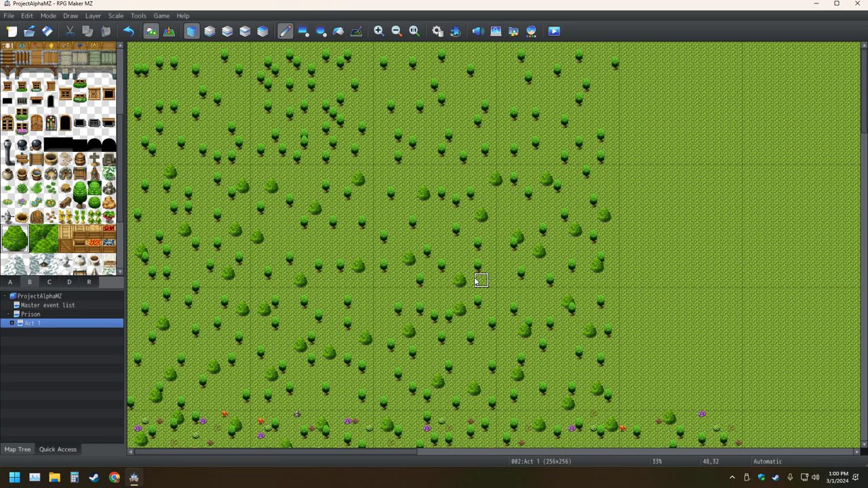
# Step: Place five large round trees over the fourth grid section from the west along the map's northern edge
pyautogui.click(519, 70)
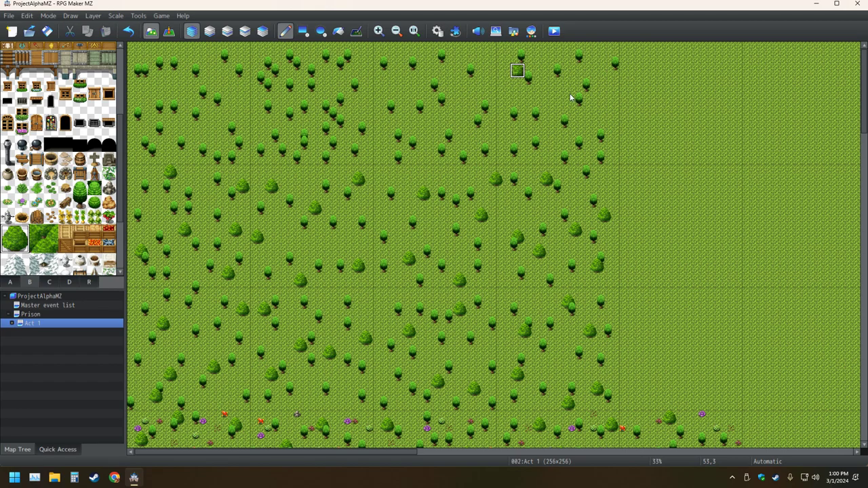
pyautogui.click(604, 114)
pyautogui.click(604, 71)
pyautogui.click(553, 107)
pyautogui.click(524, 135)
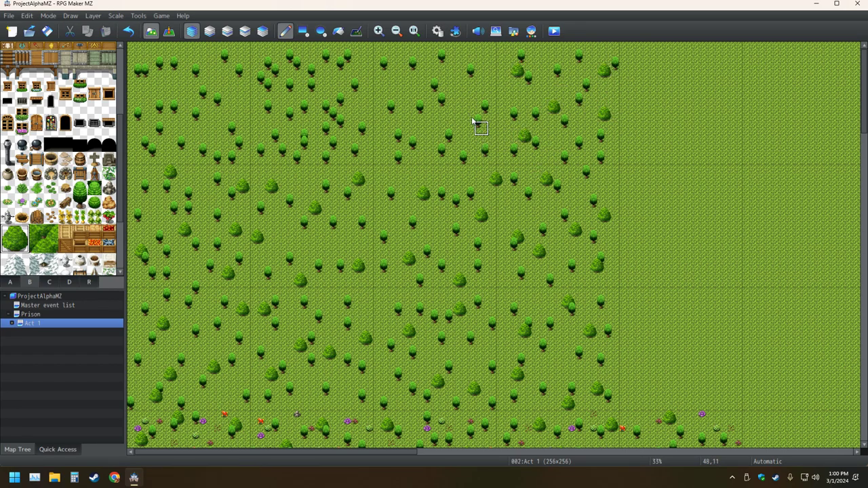
# Step: Place five large round trees over the third grid section from the west along the map's northern edge
pyautogui.click(401, 78)
pyautogui.click(460, 120)
pyautogui.click(422, 142)
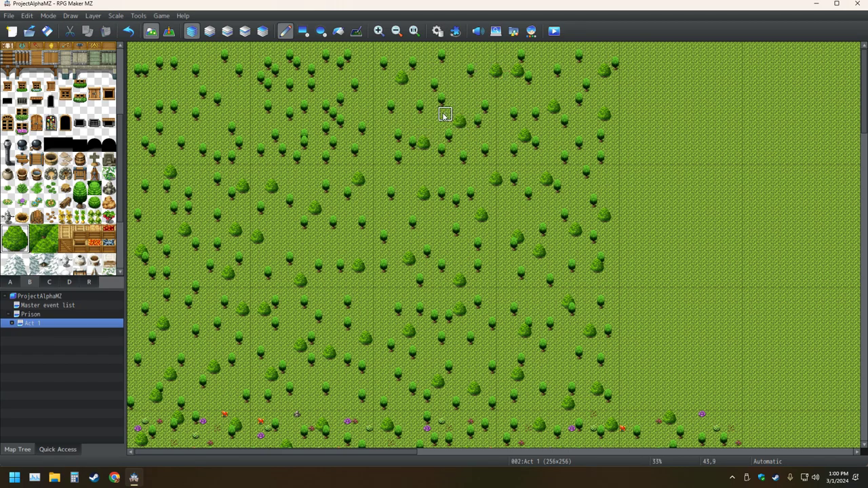
pyautogui.click(472, 64)
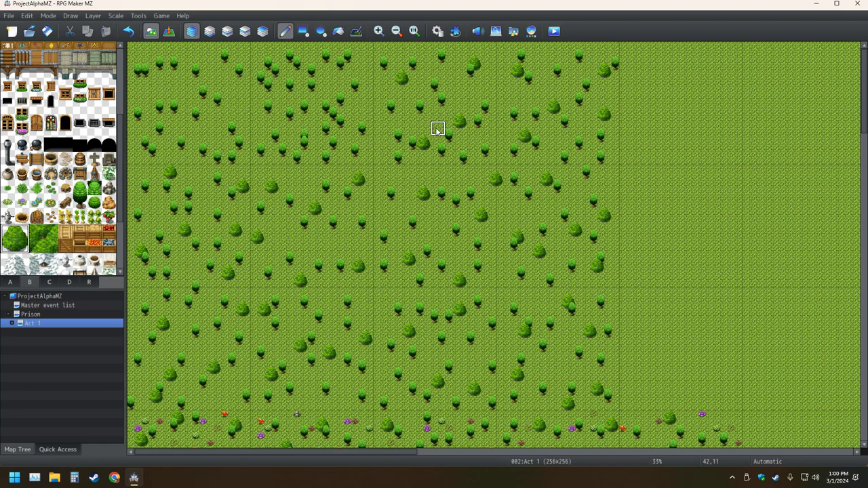
pyautogui.click(393, 121)
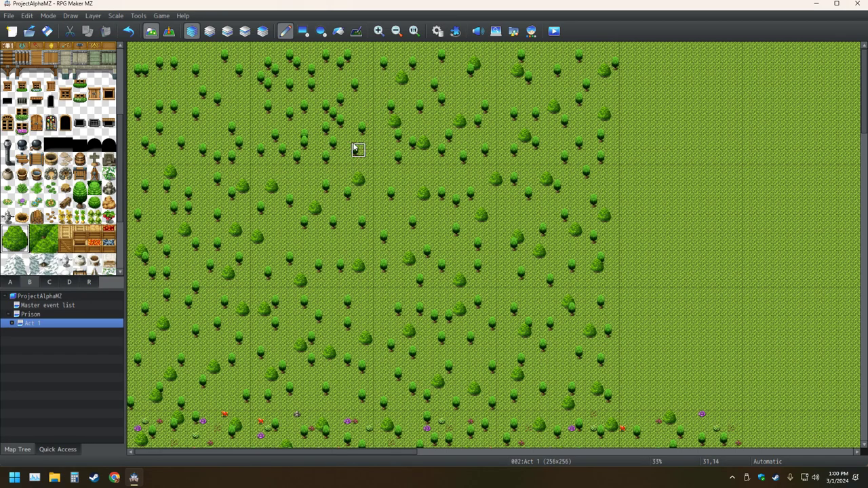
# Step: Place about three large round trees over the second grid section from the west along the map's northern edge
pyautogui.click(308, 130)
pyautogui.click(292, 99)
pyautogui.click(365, 77)
pyautogui.click(350, 142)
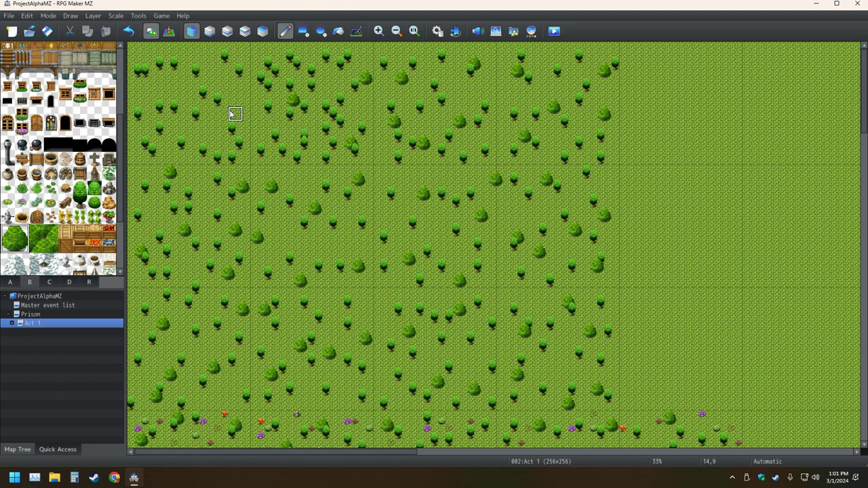
# Step: Place about five large round trees over the westernmost grid section along the map's northern edge and save the project
pyautogui.click(163, 92)
pyautogui.click(198, 56)
pyautogui.click(214, 139)
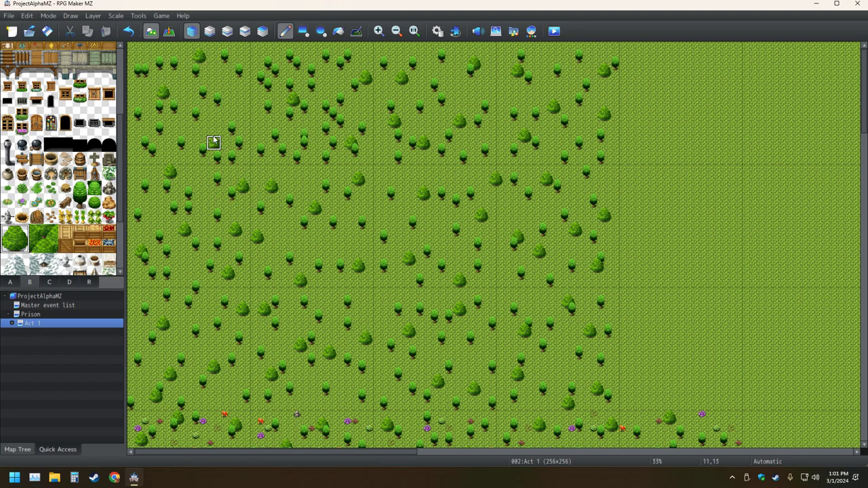
pyautogui.click(141, 138)
pyautogui.click(47, 31)
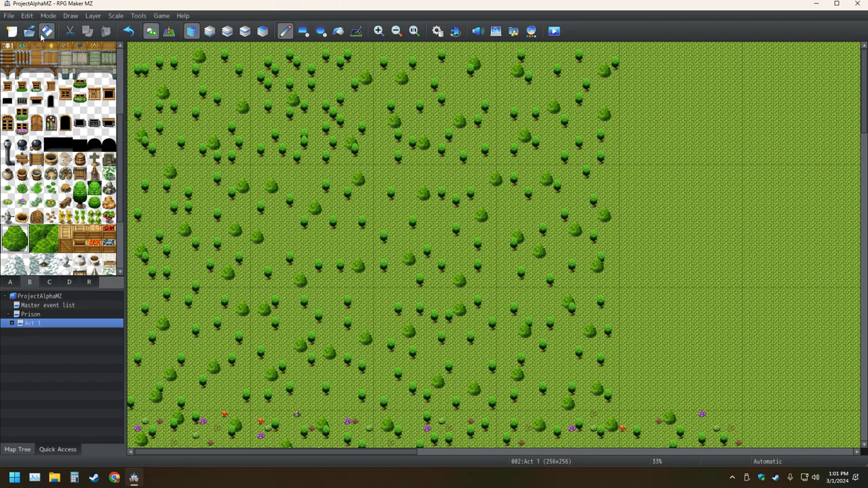
# Step: Dot small bushes among the trees across the four grid sections in the row directly north of the forest
pyautogui.rightClick(194, 187)
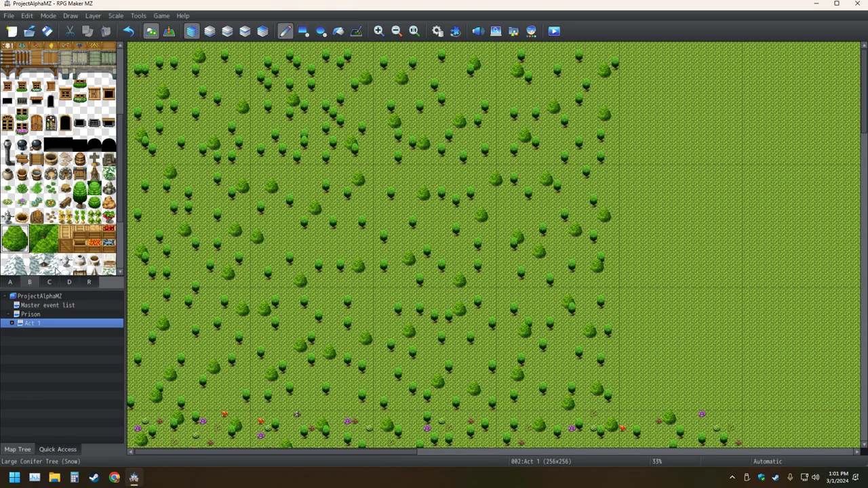
pyautogui.scroll(-3, 121, 211)
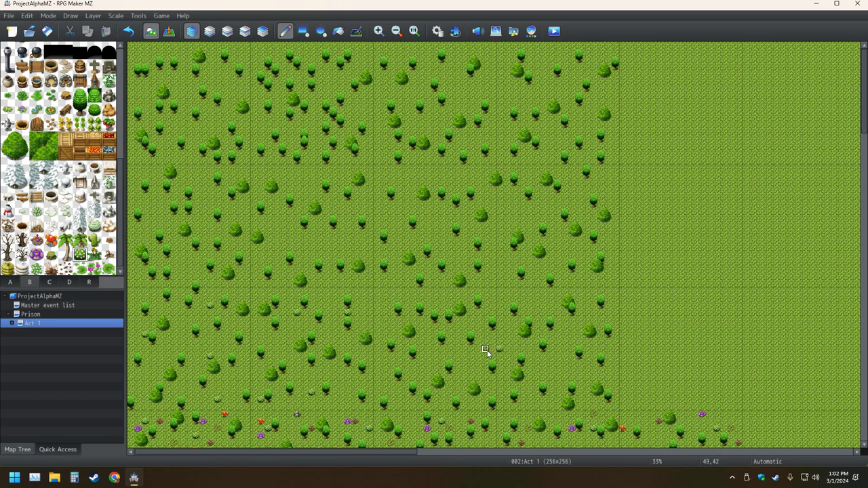
pyautogui.click(384, 320)
pyautogui.click(449, 384)
pyautogui.click(540, 301)
pyautogui.click(595, 370)
pyautogui.click(527, 394)
pyautogui.click(595, 306)
# Step: Dot about eight small bushes over the third and fourth grid sections from the west in the second row north of the forest
pyautogui.click(519, 272)
pyautogui.click(578, 198)
pyautogui.click(501, 212)
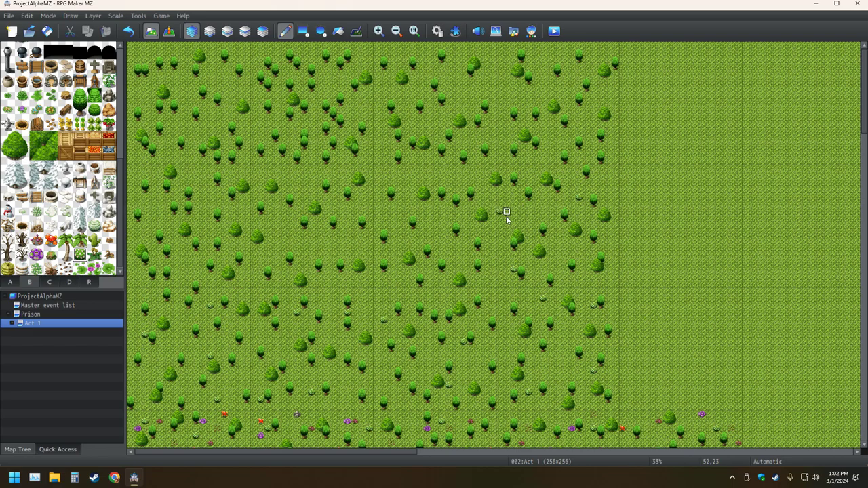
pyautogui.click(621, 285)
pyautogui.click(573, 258)
pyautogui.click(436, 213)
pyautogui.click(392, 275)
pyautogui.click(448, 168)
# Step: Add small bushes to the two westernmost grid sections along the northern edge and one to the second section below
pyautogui.click(326, 89)
pyautogui.click(268, 46)
pyautogui.click(181, 126)
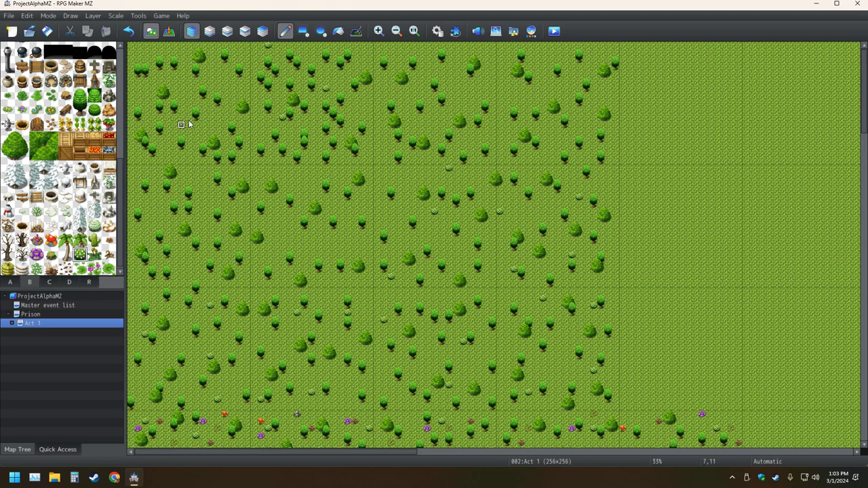
pyautogui.click(225, 82)
pyautogui.click(142, 86)
pyautogui.click(335, 247)
# Step: Dot about seven small bushes over the third and fourth grid sections along the northern edge and save the project
pyautogui.click(427, 132)
pyautogui.click(384, 80)
pyautogui.click(470, 146)
pyautogui.click(609, 97)
pyautogui.click(521, 88)
pyautogui.click(558, 147)
pyautogui.click(565, 52)
pyautogui.click(47, 30)
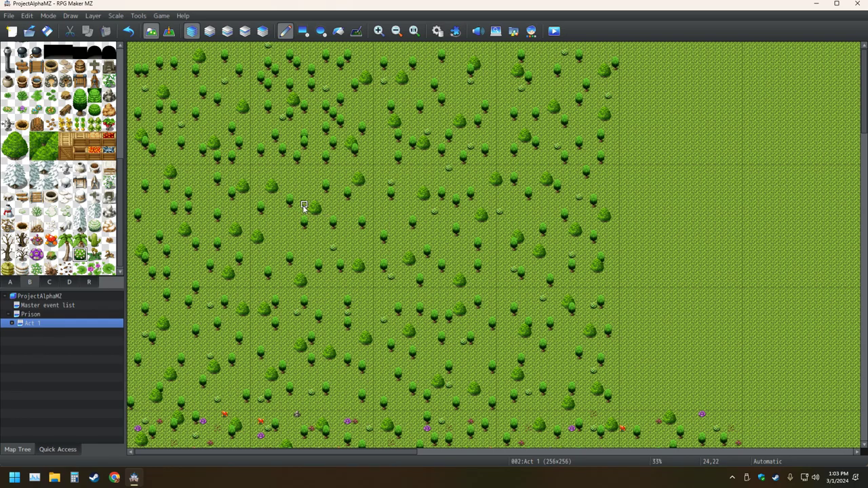
# Step: Fill gaps in the two westernmost grid sections of the second row with small bushes and save the project
pyautogui.click(305, 175)
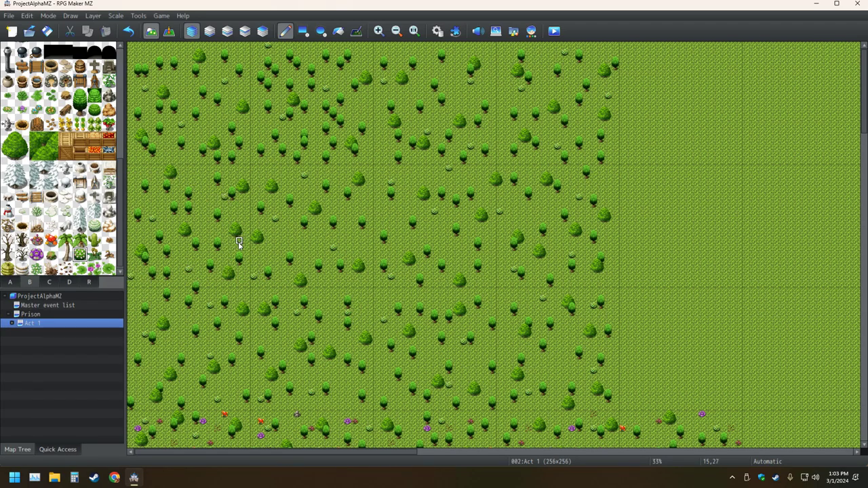
pyautogui.click(47, 30)
# Step: Scatter small brown ground-clutter tiles between the trees across all twelve grid sections of the new forest
pyautogui.click(66, 270)
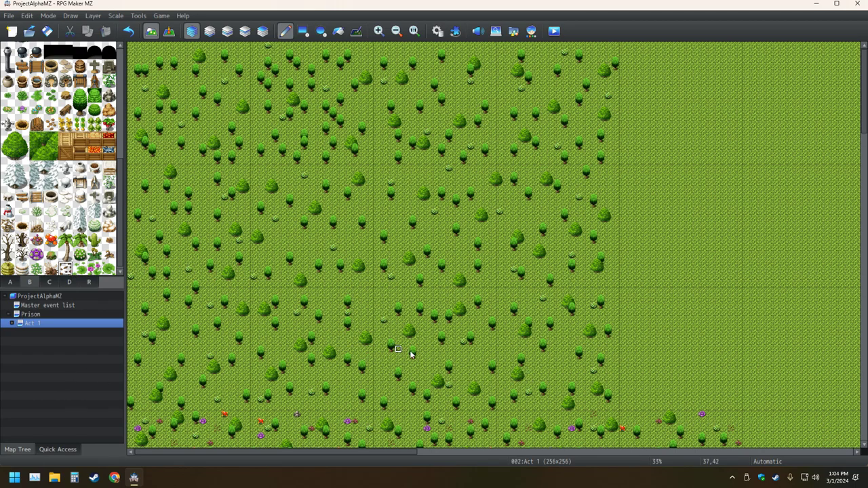
pyautogui.click(536, 314)
pyautogui.click(614, 377)
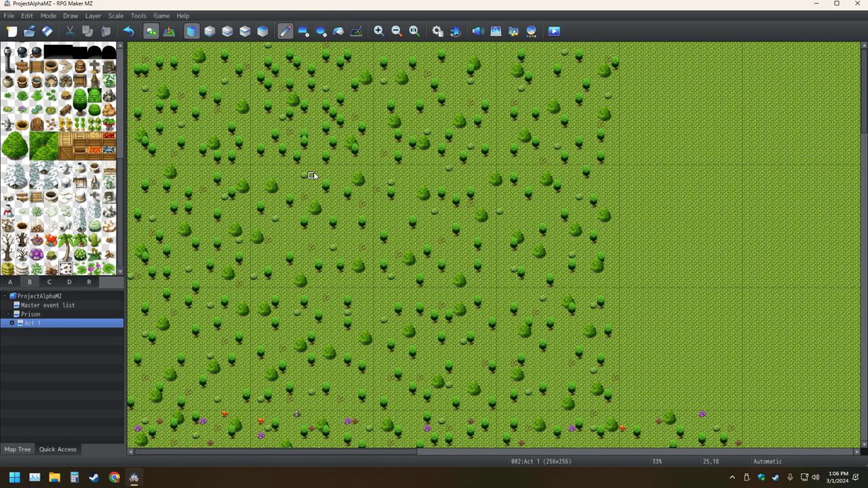
pyautogui.click(169, 31)
pyautogui.doubleClick(421, 238)
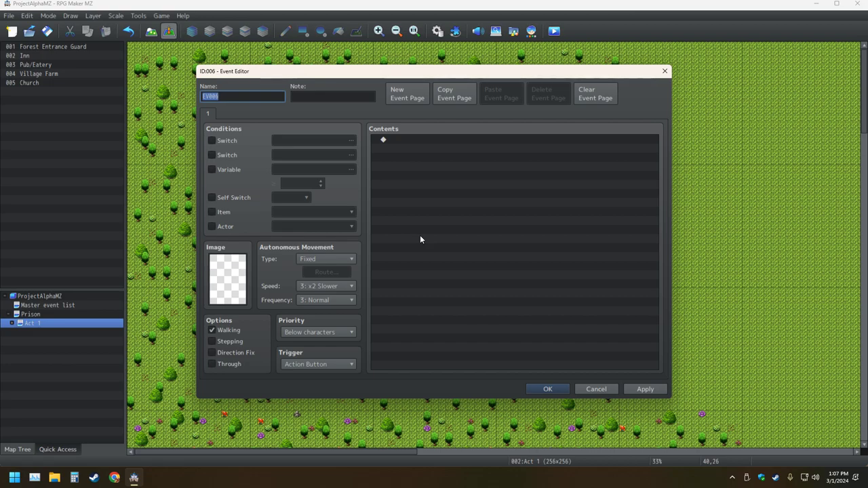
pyautogui.press('Escape')
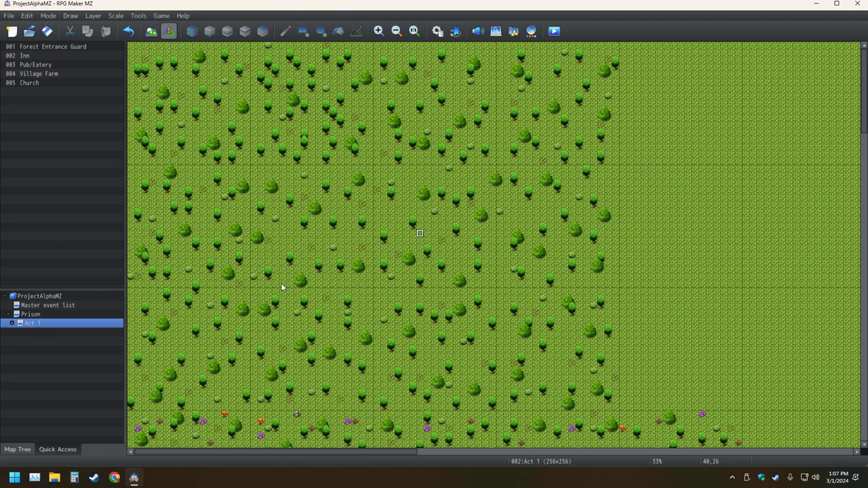
pyautogui.click(151, 30)
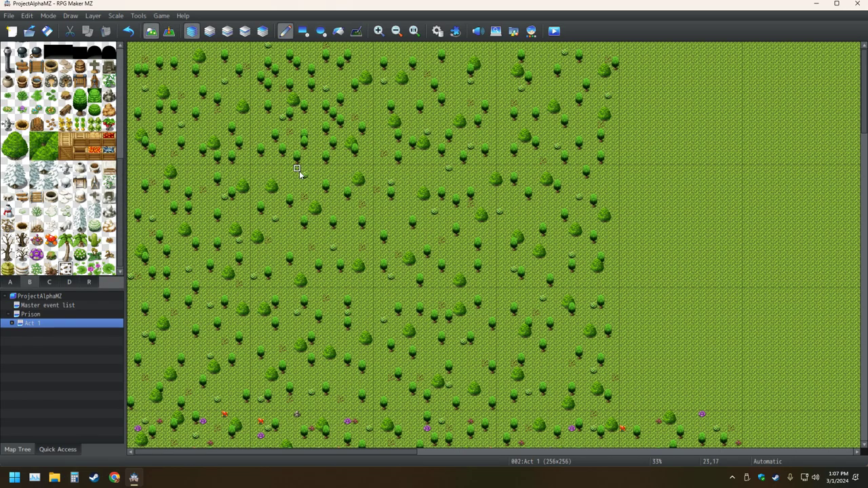
# Step: Scatter small dark green leafy plants between the trees across the whole new forest area and save the project
pyautogui.click(37, 255)
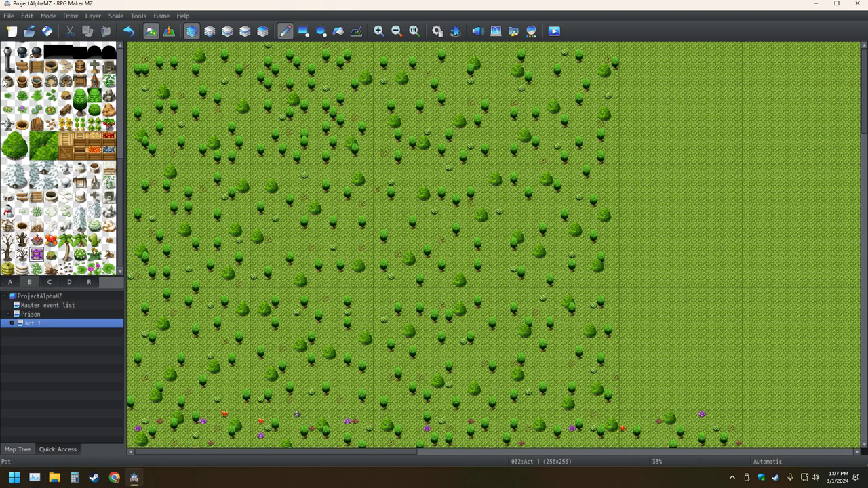
pyautogui.click(23, 96)
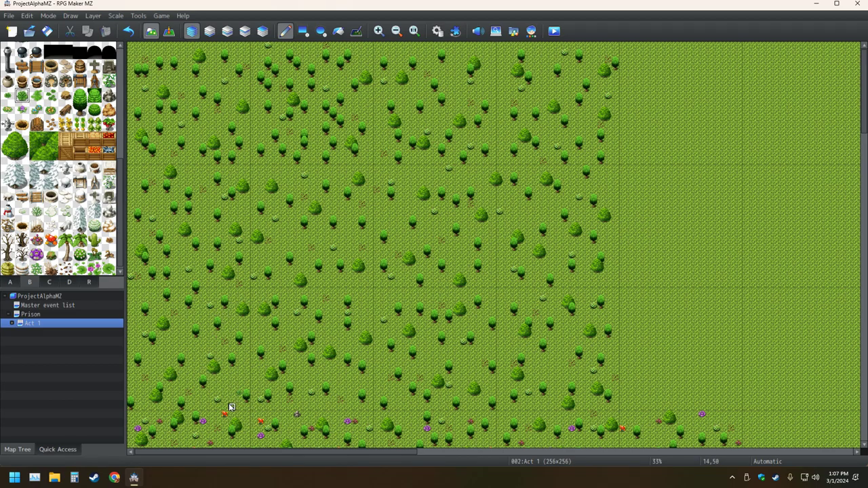
pyautogui.click(182, 344)
pyautogui.click(211, 301)
pyautogui.click(465, 366)
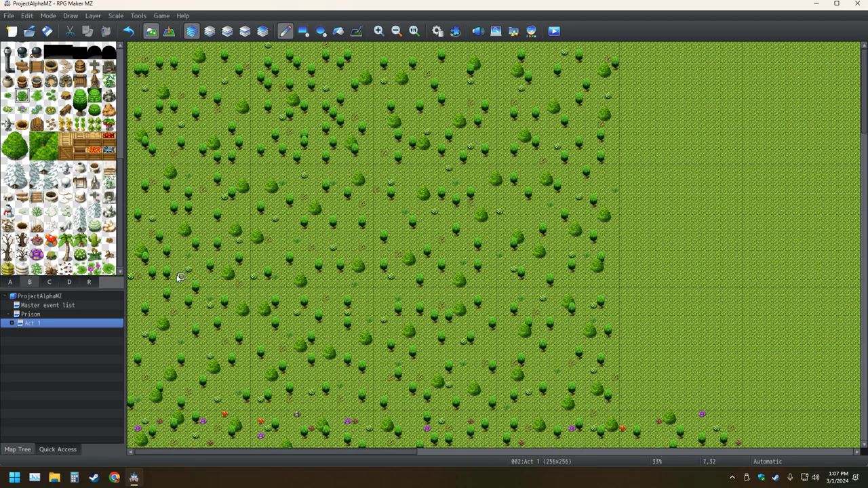
pyautogui.click(46, 30)
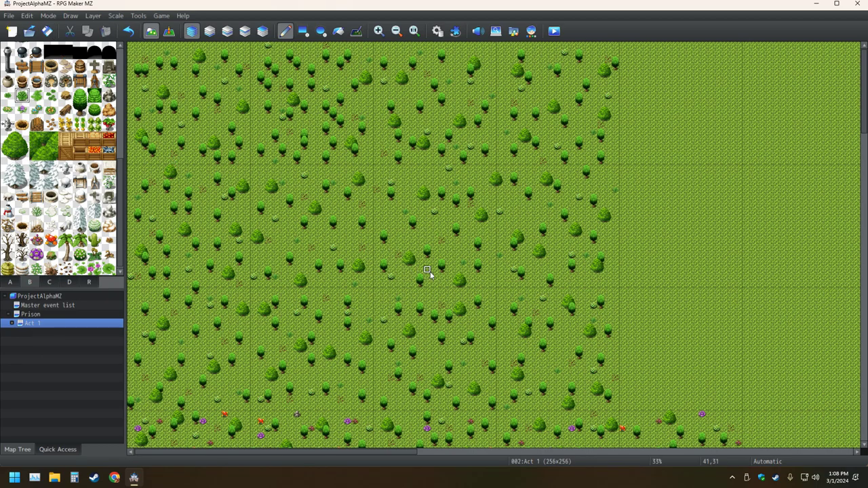
# Step: Place five purple plants in the fourth grid section from the west in the row just north of the flowered forest
pyautogui.click(51, 255)
pyautogui.click(36, 254)
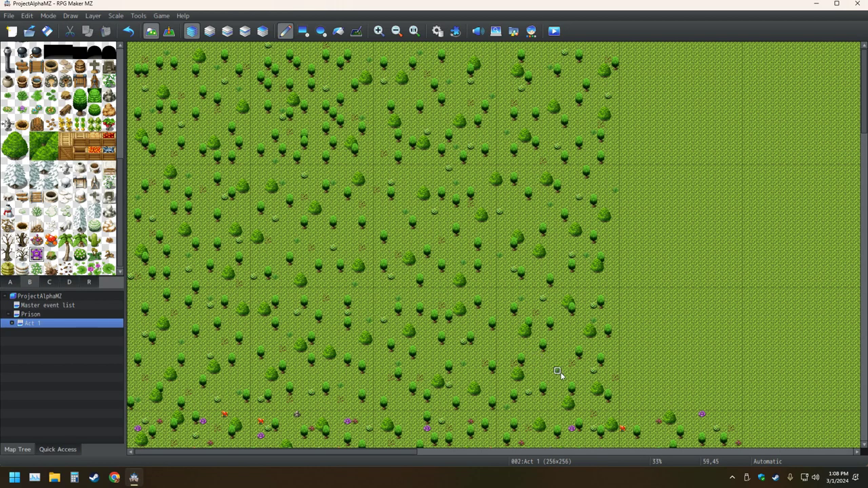
pyautogui.click(565, 335)
pyautogui.click(508, 343)
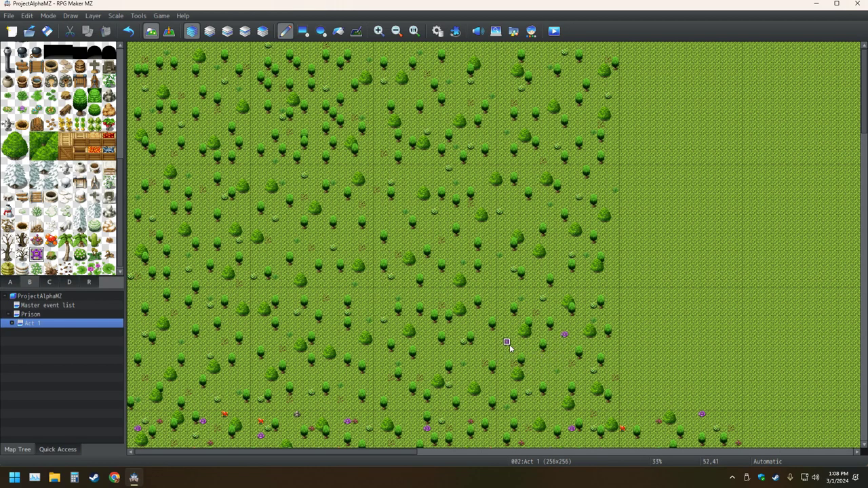
pyautogui.click(608, 313)
pyautogui.click(601, 400)
pyautogui.click(550, 401)
# Step: Place five purple plants in the third grid section of the row just north of the flowered forest, undoing one stray placement
pyautogui.click(427, 371)
pyautogui.click(392, 418)
pyautogui.hotkey('ctrl', 'z')
pyautogui.click(399, 335)
pyautogui.click(485, 314)
pyautogui.click(435, 306)
pyautogui.click(471, 407)
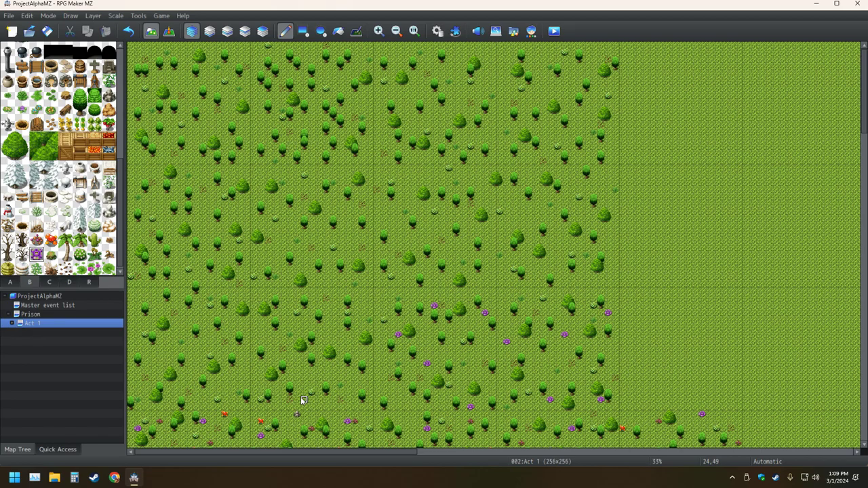
# Step: Place purple plants in the two westernmost grid sections of the row just north of the flowered forest
pyautogui.click(280, 300)
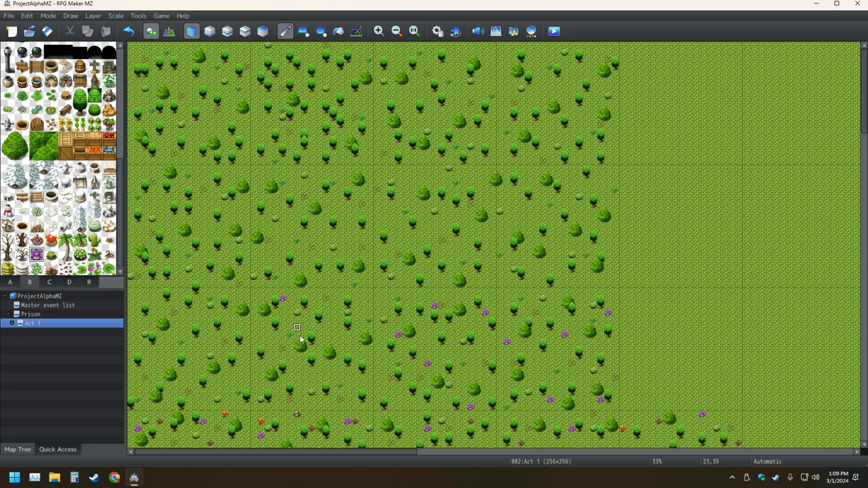
pyautogui.click(345, 341)
pyautogui.click(253, 378)
pyautogui.click(369, 313)
pyautogui.click(333, 407)
pyautogui.click(158, 355)
pyautogui.click(239, 321)
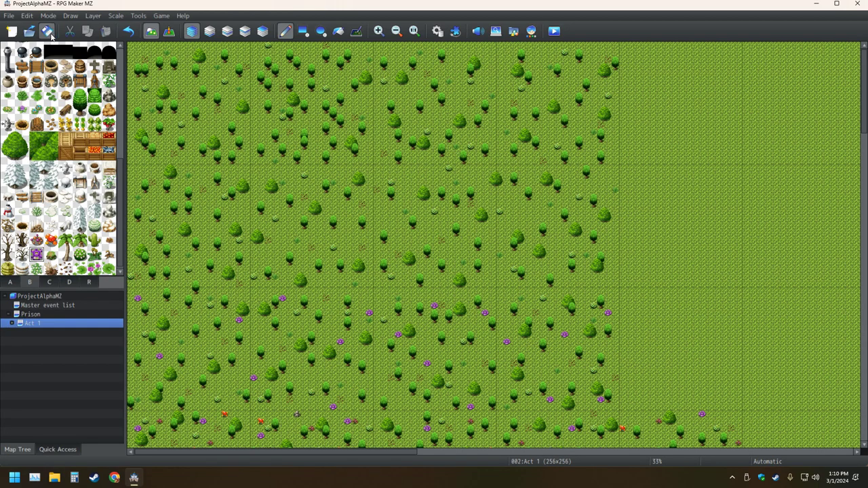
# Step: Place four purple plants in each of the two westernmost grid sections of the second row and save the project
pyautogui.click(211, 205)
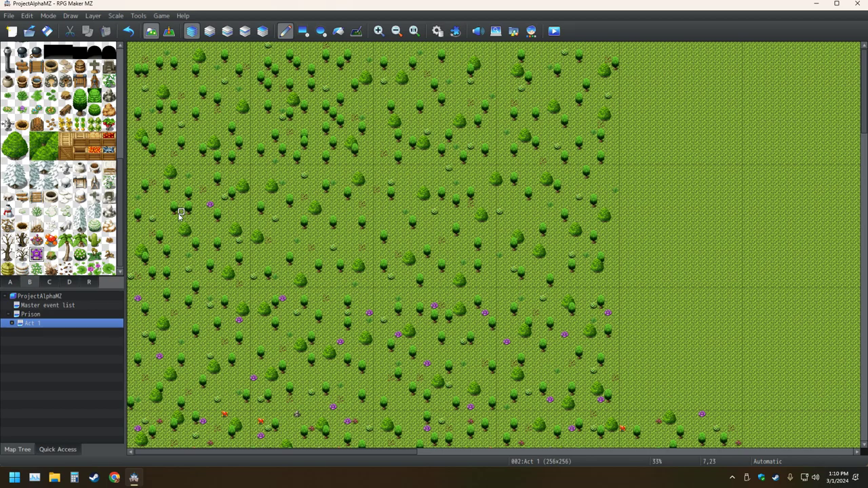
pyautogui.click(137, 241)
pyautogui.click(239, 269)
pyautogui.click(159, 204)
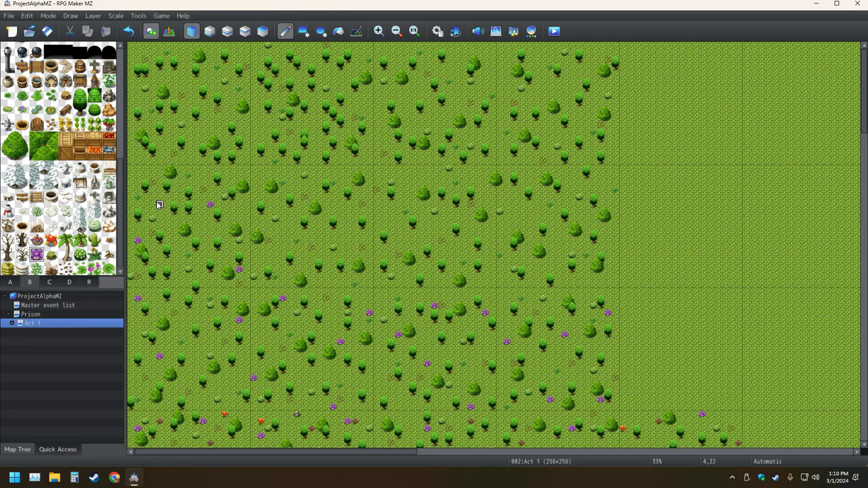
pyautogui.click(348, 248)
pyautogui.click(283, 255)
pyautogui.click(310, 183)
pyautogui.click(260, 262)
pyautogui.hotkey('ctrl', 's')
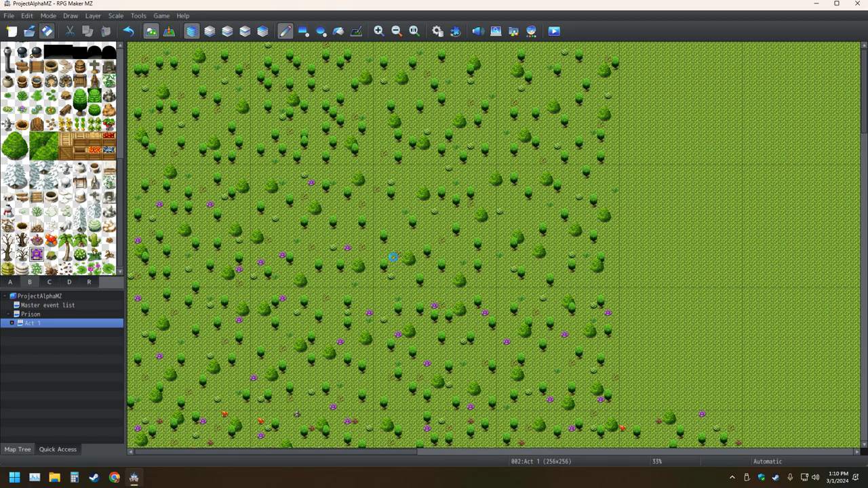
# Step: Place six purple plants in the third grid section of the second row, undoing one stray placement
pyautogui.click(427, 183)
pyautogui.click(499, 241)
pyautogui.hotkey('ctrl', 'z')
pyautogui.click(485, 234)
pyautogui.click(413, 242)
pyautogui.click(377, 219)
pyautogui.click(471, 178)
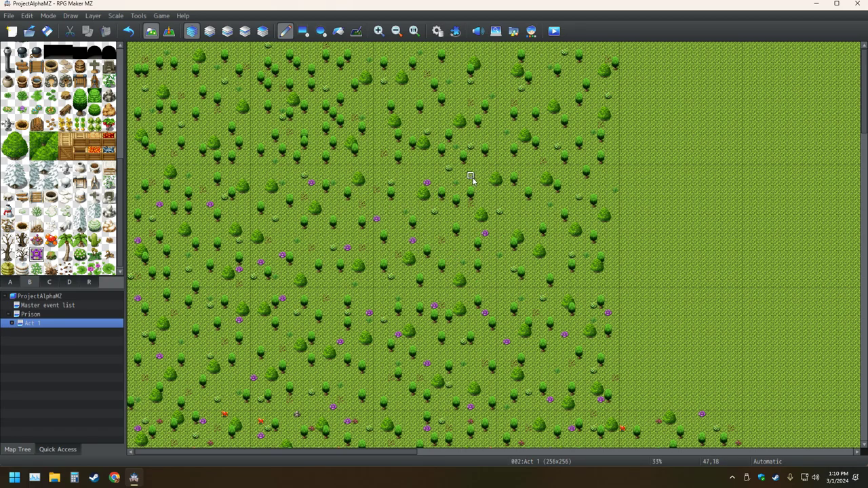
pyautogui.click(449, 278)
# Step: Place five purple plants in the fourth grid section from the west in the second row
pyautogui.click(607, 285)
pyautogui.click(563, 248)
pyautogui.click(528, 213)
pyautogui.click(595, 191)
pyautogui.click(543, 285)
# Step: Place four purple plants in each of the third and fourth grid sections along the northern edge
pyautogui.click(601, 61)
pyautogui.click(543, 97)
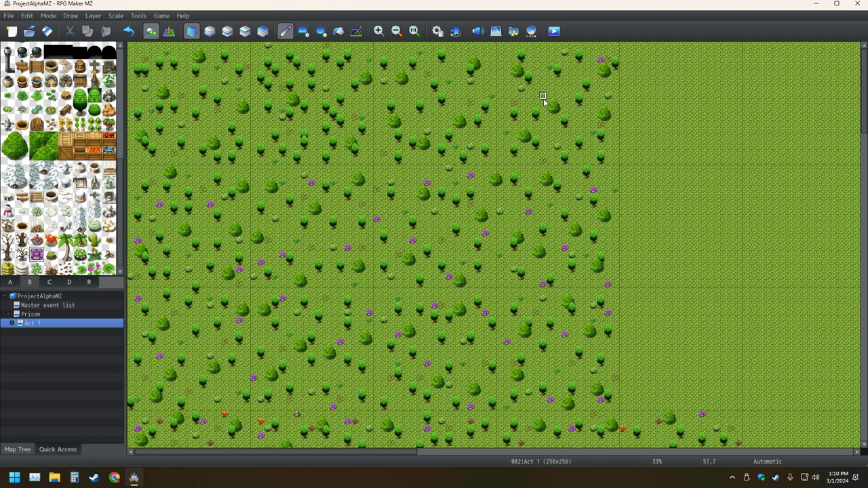
pyautogui.click(592, 161)
pyautogui.click(507, 75)
pyautogui.click(456, 68)
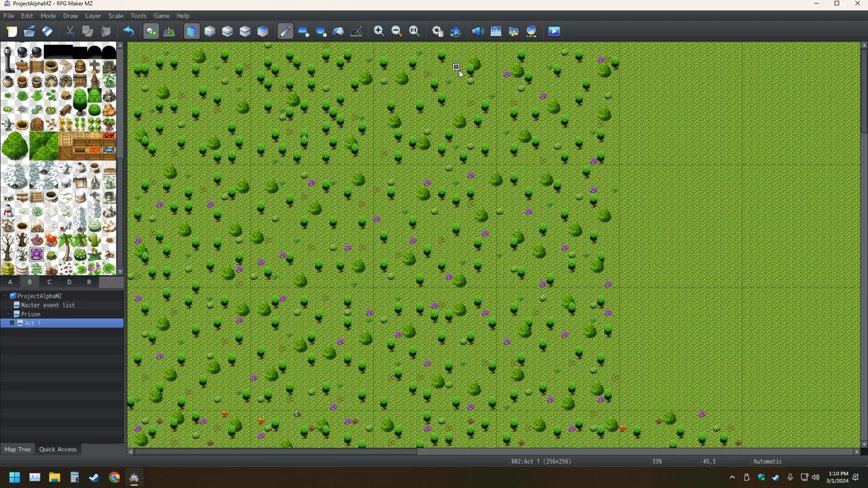
pyautogui.click(413, 131)
pyautogui.click(405, 96)
pyautogui.click(493, 141)
# Step: Place five purple plants in the second grid section along the northern edge, undoing one unwanted placement
pyautogui.click(341, 75)
pyautogui.click(269, 126)
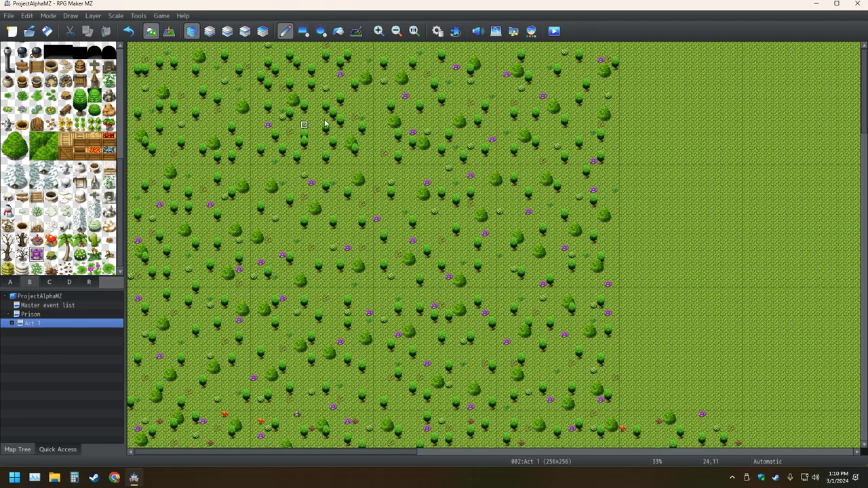
pyautogui.click(369, 104)
pyautogui.click(326, 147)
pyautogui.click(296, 53)
pyautogui.click(128, 30)
pyautogui.click(275, 53)
# Step: Place about five purple plants in the westernmost grid section along the northern edge and save the project
pyautogui.click(233, 53)
pyautogui.click(167, 125)
pyautogui.click(146, 95)
pyautogui.click(232, 97)
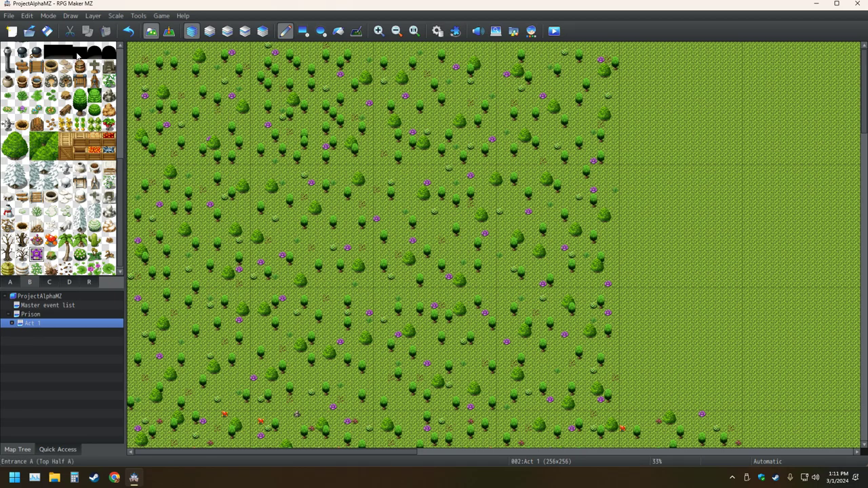
pyautogui.hotkey('ctrl', 's')
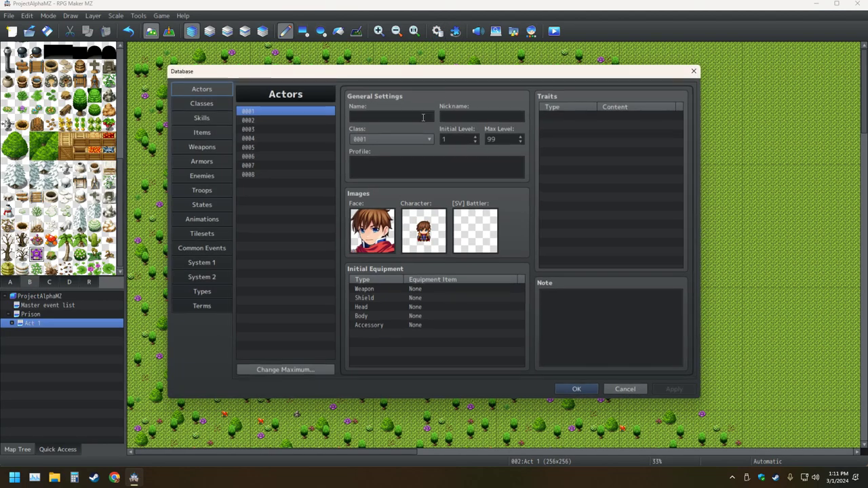
# Step: Examine the passage settings of the Outside tileset's B tiles in the database, leaving them as they are
pyautogui.click(437, 30)
pyautogui.click(202, 233)
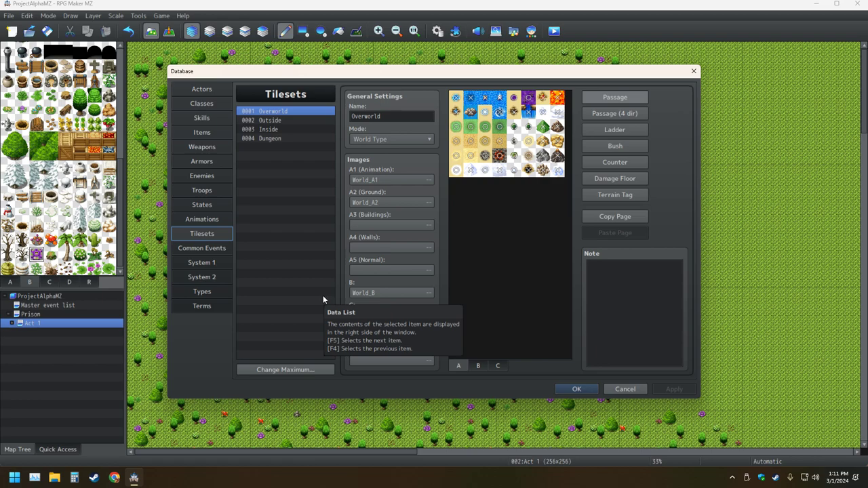
pyautogui.press('Down')
pyautogui.press('Up')
pyautogui.press('Down')
pyautogui.press('Up')
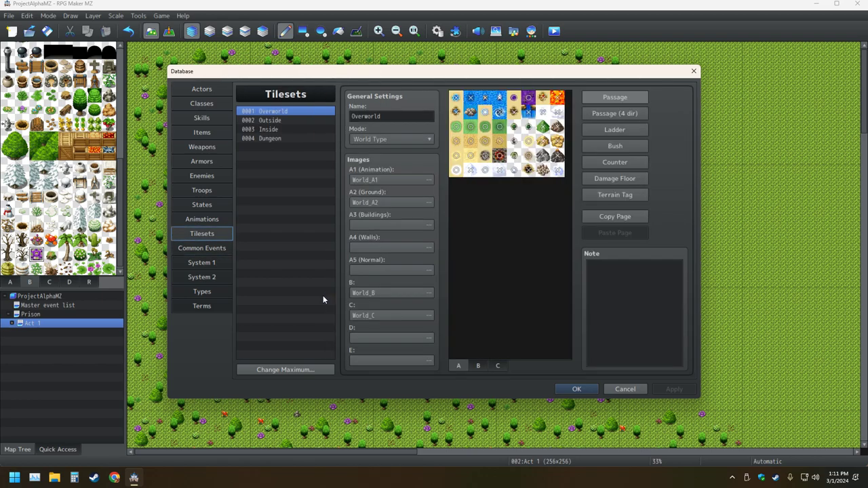
pyautogui.click(289, 122)
pyautogui.click(479, 366)
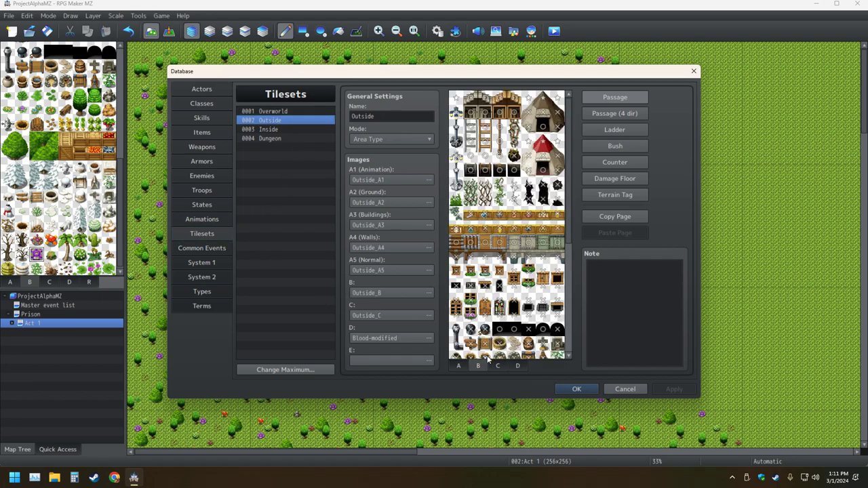
pyautogui.scroll(-3, 515, 305)
pyautogui.scroll(-4, 516, 307)
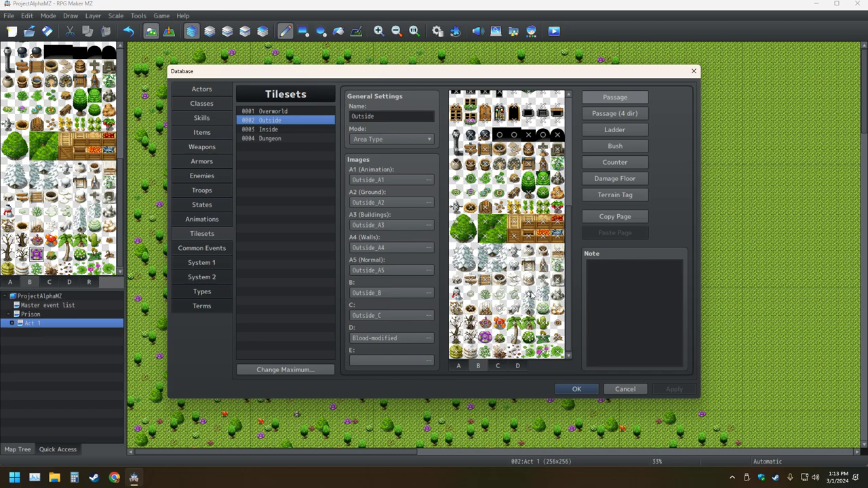
pyautogui.click(694, 70)
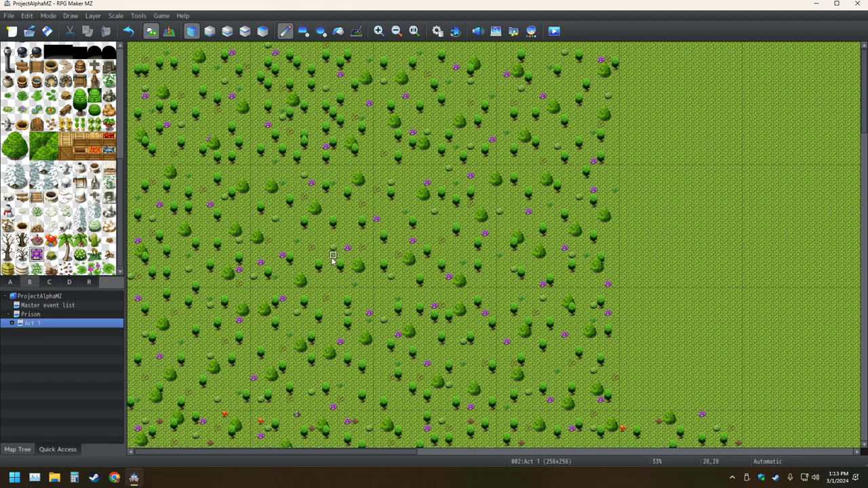
# Step: Save the project and place four Mushrooms B tiles in the fourth grid section of the row just north of the flowered forest
pyautogui.click(47, 30)
pyautogui.click(48, 243)
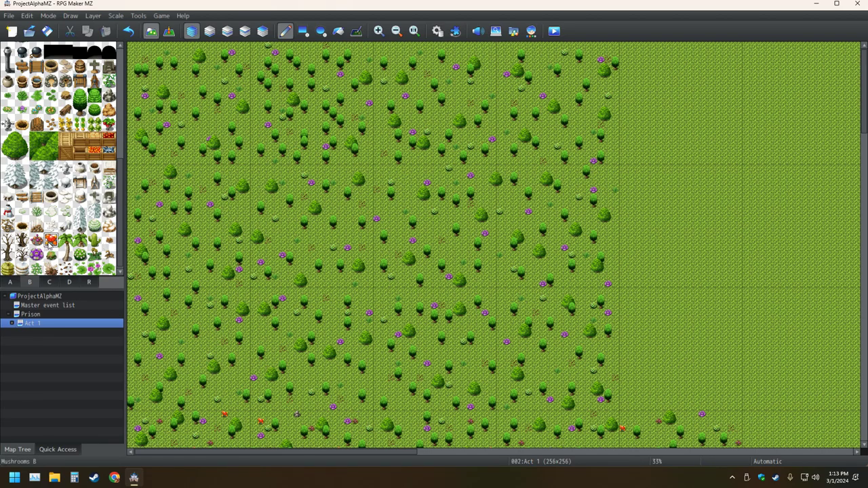
pyautogui.click(587, 384)
pyautogui.click(578, 320)
pyautogui.click(508, 364)
pyautogui.click(508, 302)
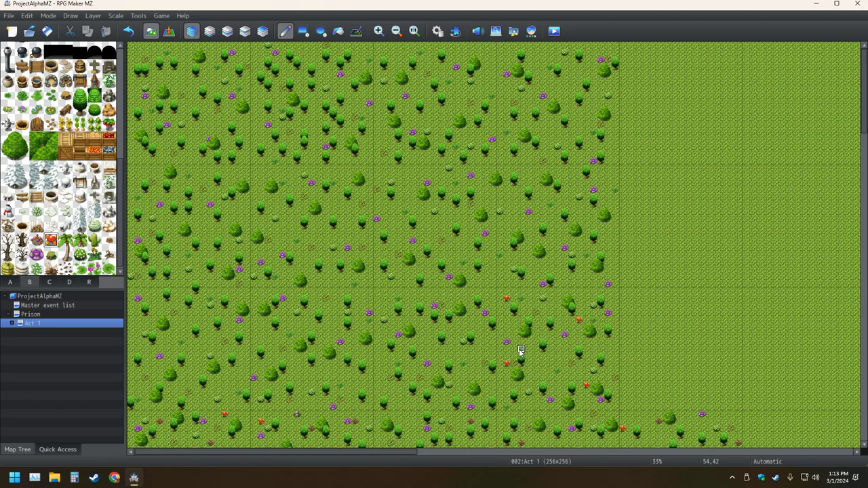
# Step: Place four Mushrooms B tiles in each of the third and second grid sections of the row just north of the flowered forest
pyautogui.click(384, 300)
pyautogui.click(469, 387)
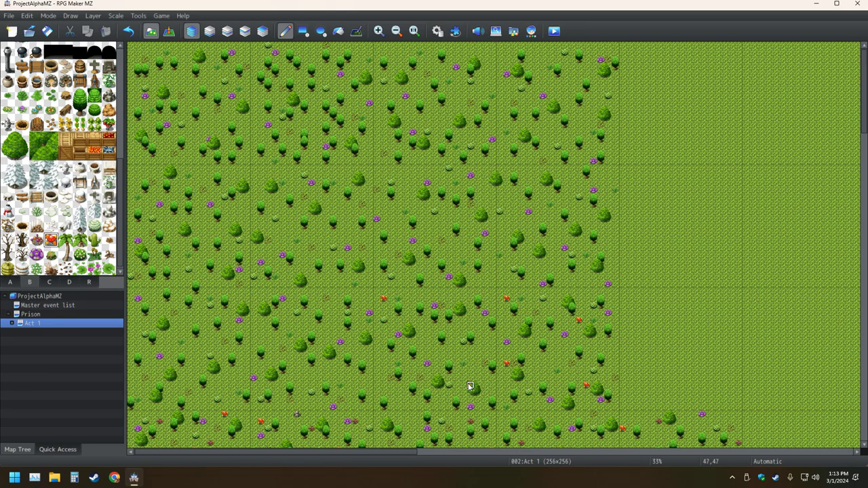
pyautogui.click(405, 393)
pyautogui.click(478, 320)
pyautogui.click(326, 328)
pyautogui.click(290, 320)
pyautogui.click(312, 378)
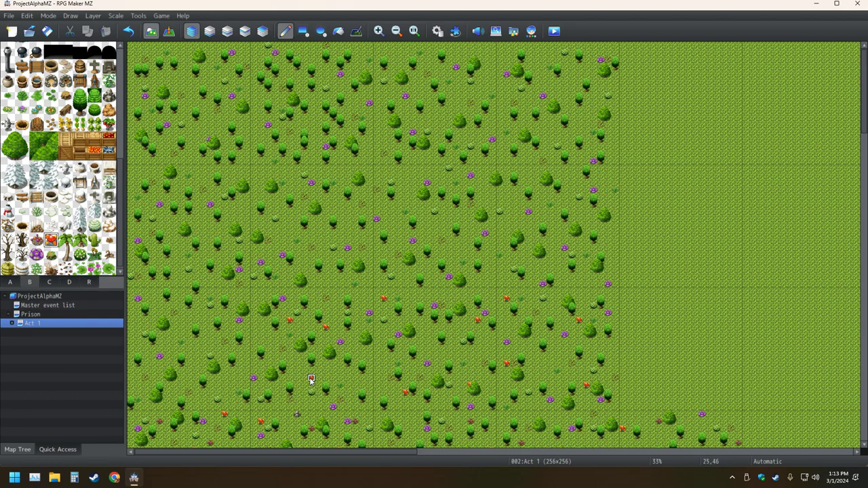
pyautogui.click(260, 397)
# Step: Place four Mushrooms B tiles in the westernmost grid section of both the row just north of the flowered forest and the second row
pyautogui.click(210, 321)
pyautogui.click(166, 353)
pyautogui.click(144, 387)
pyautogui.click(232, 387)
pyautogui.click(173, 219)
pyautogui.click(246, 177)
pyautogui.click(217, 283)
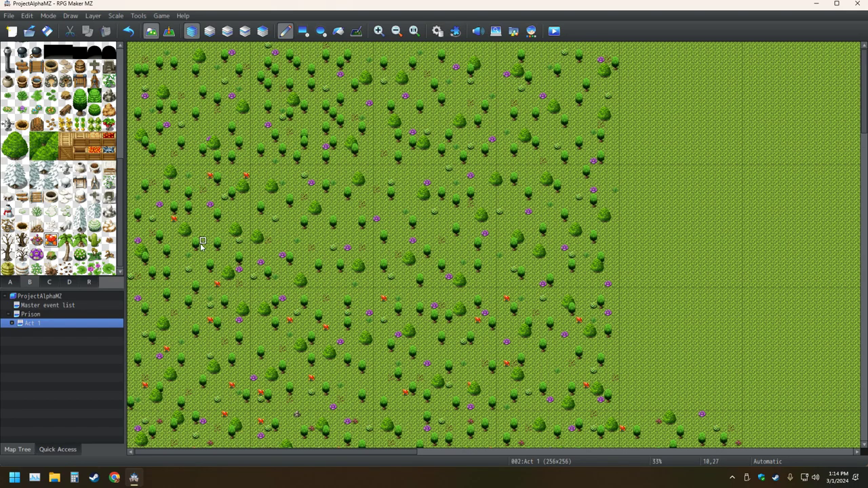
pyautogui.click(202, 177)
# Step: Place three Mushrooms B tiles in the second grid section of the second row and five in the third
pyautogui.click(282, 227)
pyautogui.click(369, 241)
pyautogui.click(333, 177)
pyautogui.click(414, 176)
pyautogui.click(485, 256)
pyautogui.click(428, 278)
pyautogui.click(383, 256)
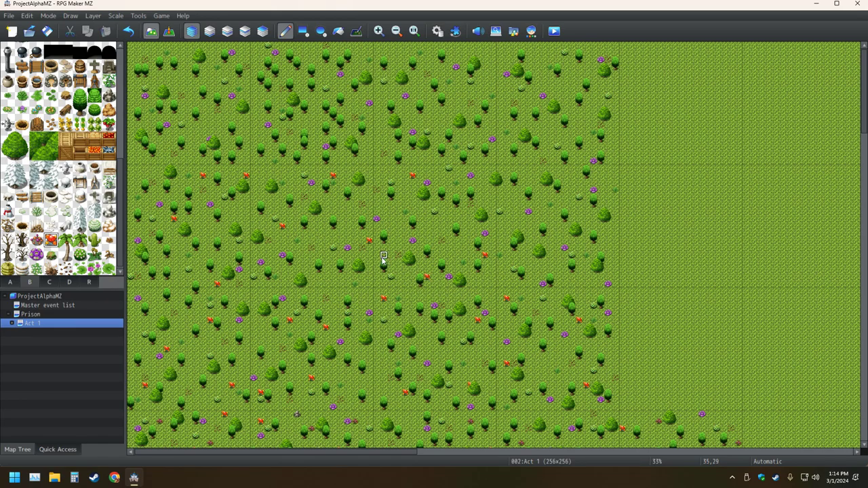
pyautogui.click(492, 175)
# Step: Place four Mushrooms B tiles in the fourth grid section from the west along the northern edge
pyautogui.click(601, 46)
pyautogui.click(506, 52)
pyautogui.click(594, 139)
pyautogui.click(543, 124)
# Step: Place four Mushrooms B tiles in the third grid section from the west along the northern edge and five in the second
pyautogui.click(441, 68)
pyautogui.click(393, 161)
pyautogui.click(291, 74)
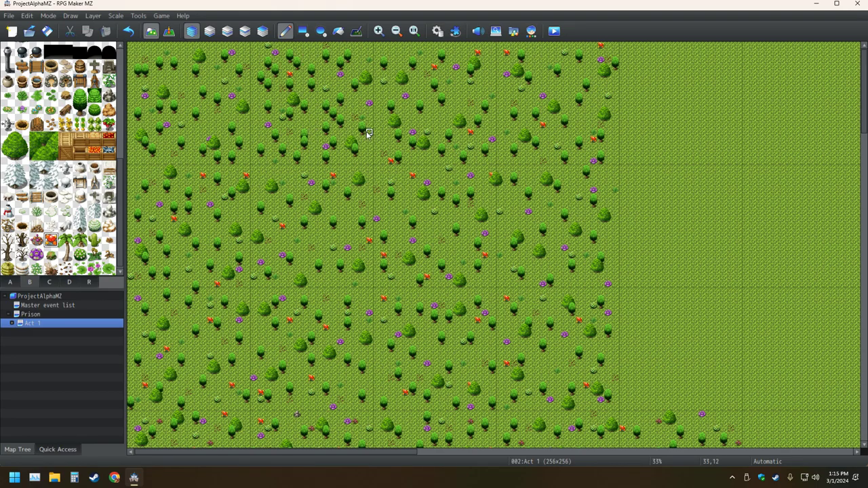
pyautogui.click(376, 153)
pyautogui.click(312, 118)
pyautogui.click(260, 155)
pyautogui.click(369, 61)
pyautogui.click(362, 53)
pyautogui.click(369, 132)
# Step: Place four Mushrooms B tiles in the westernmost grid section along the northern edge
pyautogui.click(138, 61)
pyautogui.click(239, 81)
pyautogui.click(167, 147)
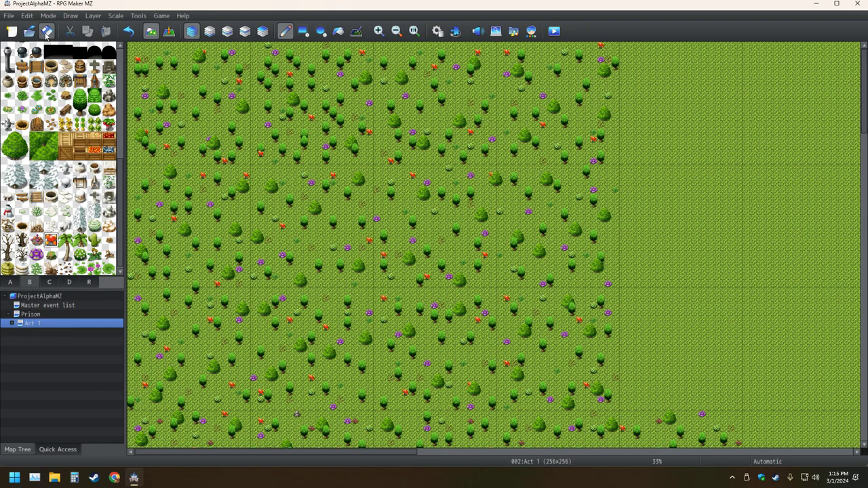
# Step: Select the reddish-brown mushroom tile beside Mushrooms B and examine how far the planted forest extends across the map
pyautogui.click(36, 240)
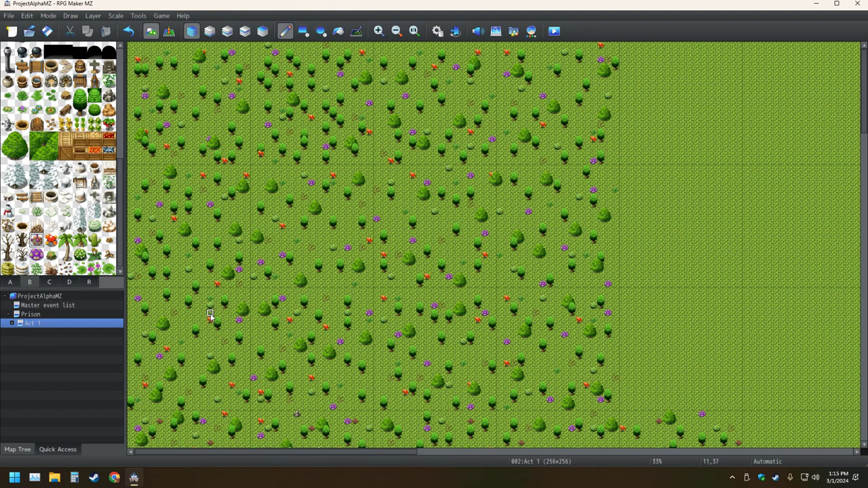
pyautogui.keyDown('ctrl'); pyautogui.scroll(-3, 264, 304); pyautogui.keyUp('ctrl')
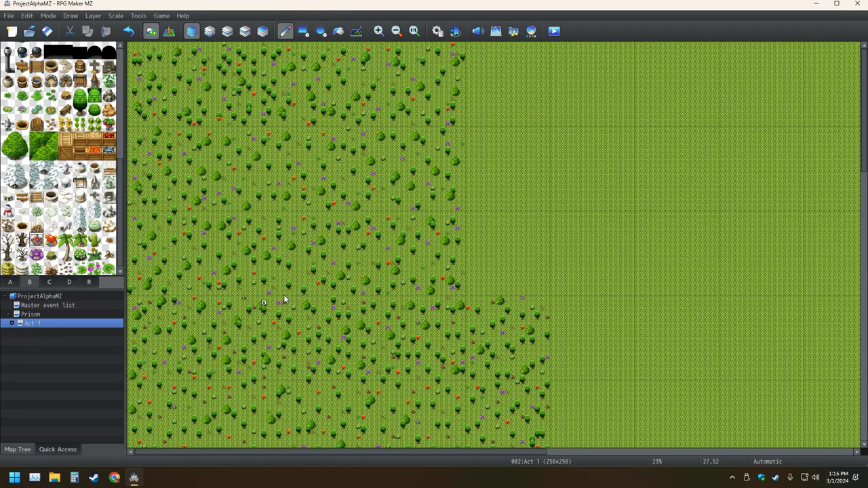
pyautogui.keyDown('ctrl'); pyautogui.scroll(-1, 285, 299); pyautogui.keyUp('ctrl')
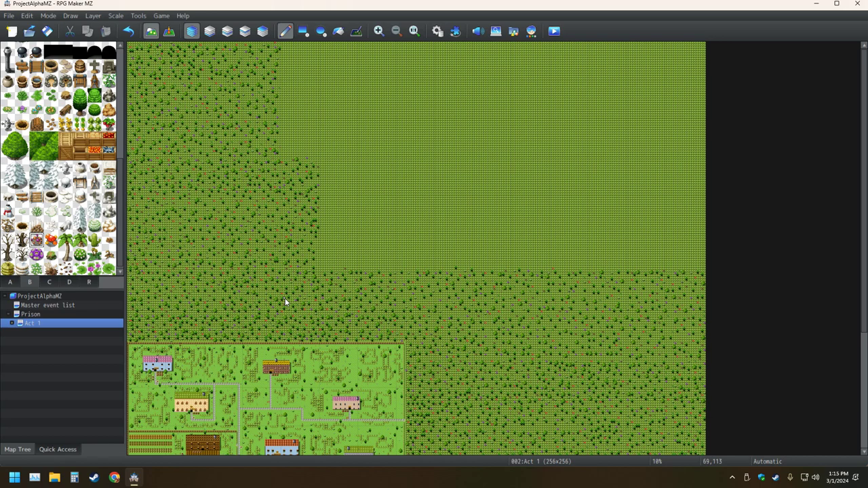
pyautogui.keyDown('ctrl'); pyautogui.scroll(1, 285, 297); pyautogui.keyUp('ctrl')
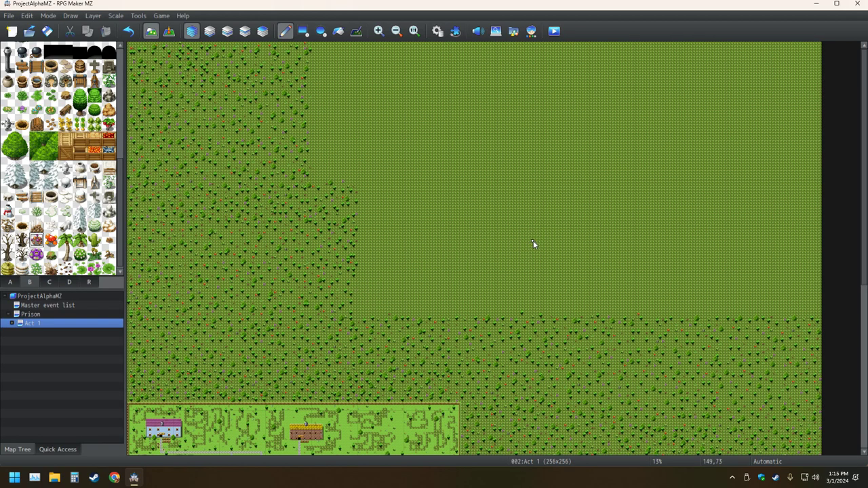
pyautogui.middleClick(448, 215)
pyautogui.middleClick(388, 217)
pyautogui.keyDown('ctrl'); pyautogui.scroll(4, 382, 215); pyautogui.keyUp('ctrl')
pyautogui.middleClick(382, 213)
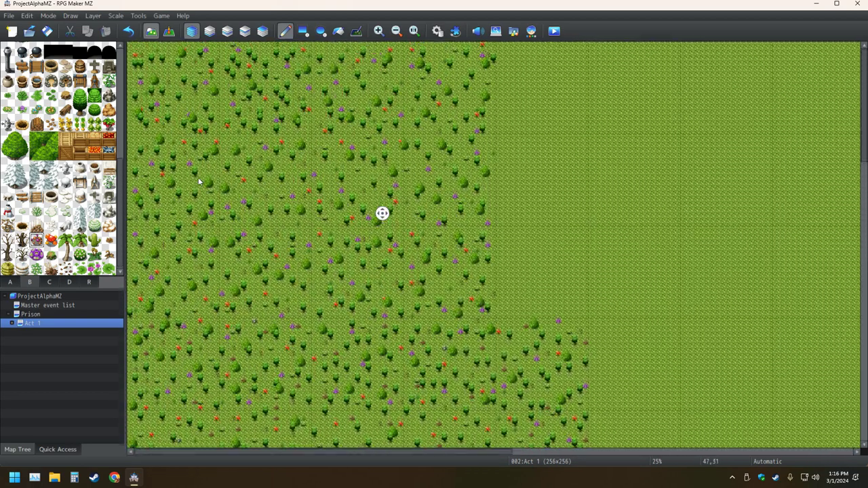
pyautogui.middleClick(198, 178)
pyautogui.keyDown('ctrl'); pyautogui.scroll(2, 306, 271); pyautogui.keyUp('ctrl')
pyautogui.middleClick(341, 262)
pyautogui.middleClick(164, 239)
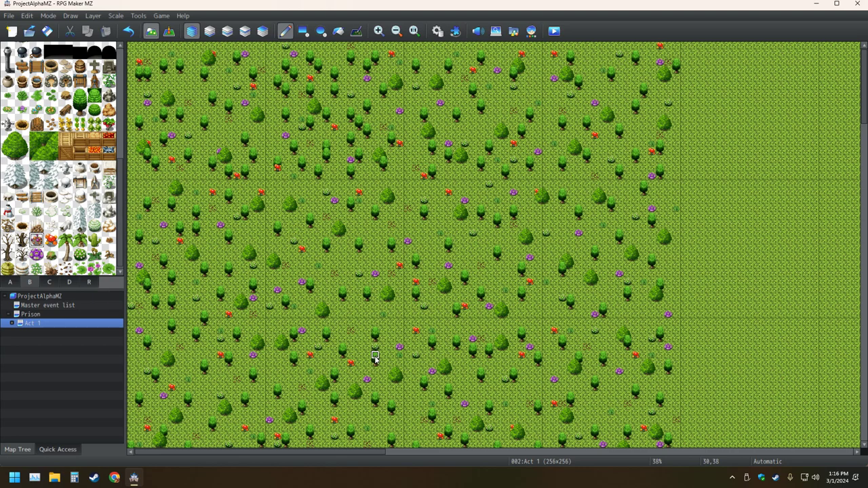
# Step: Place four reddish-brown mushroom tiles in the westernmost grid section of the row just north of the flowered forest
pyautogui.scroll(-4, 375, 358)
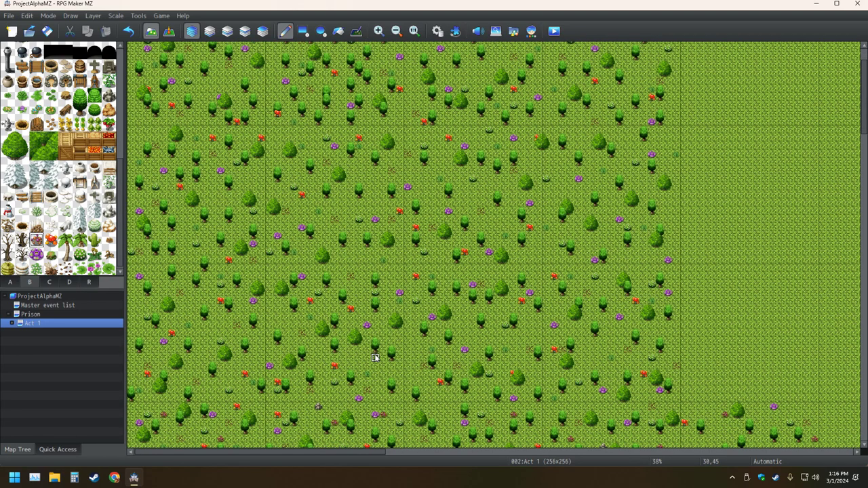
pyautogui.scroll(-1, 375, 357)
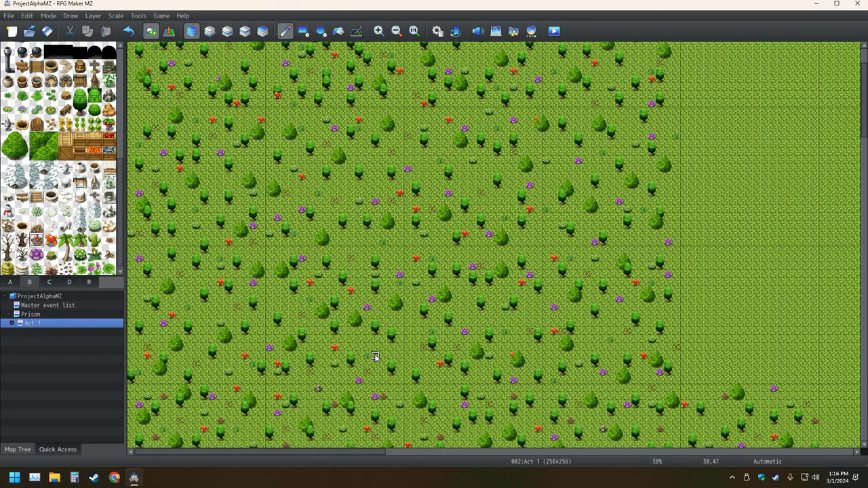
pyautogui.scroll(-6, 375, 357)
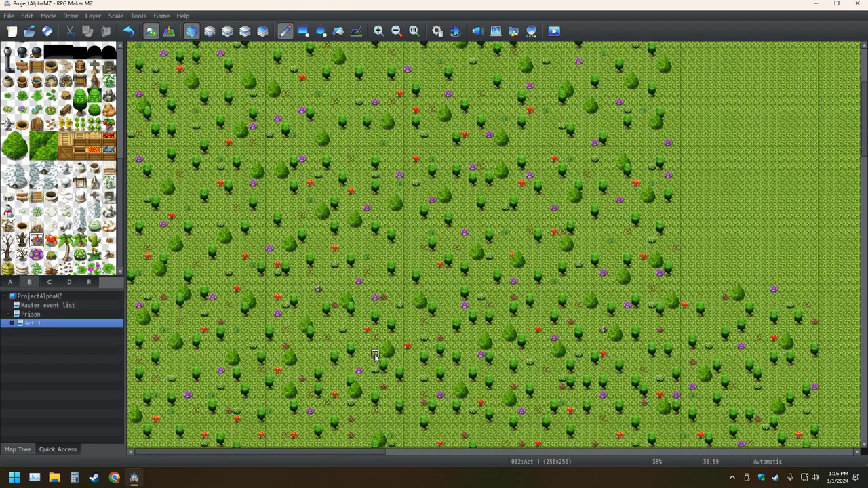
pyautogui.scroll(10, 375, 355)
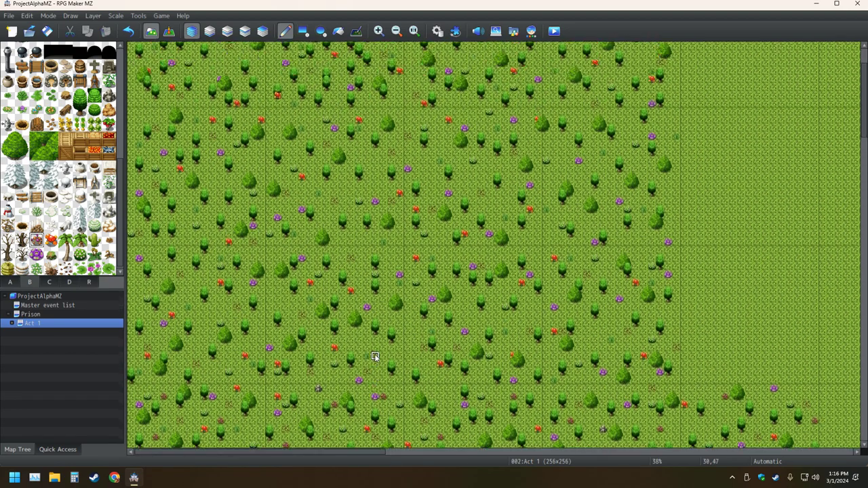
pyautogui.scroll(-3, 375, 357)
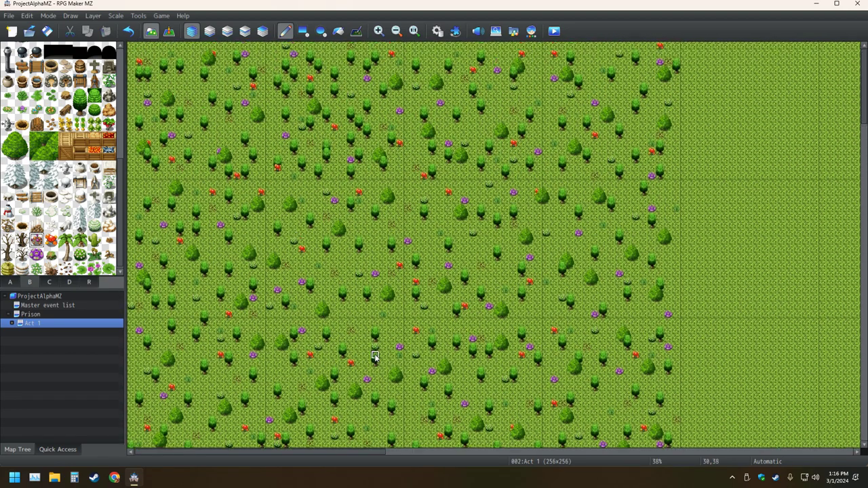
pyautogui.scroll(2, 375, 358)
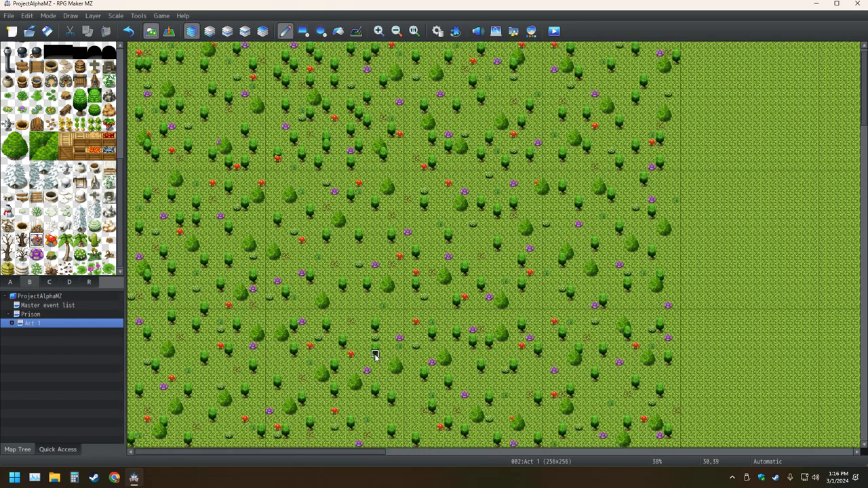
pyautogui.scroll(-1, 376, 355)
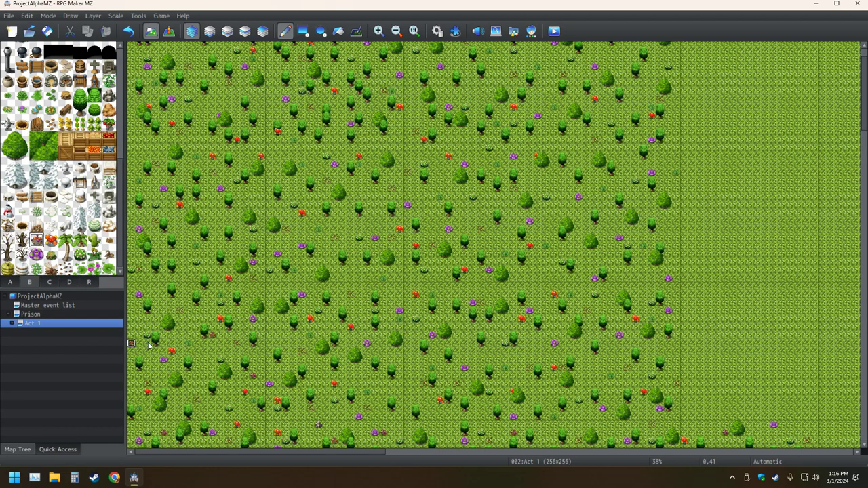
pyautogui.scroll(4, 326, 370)
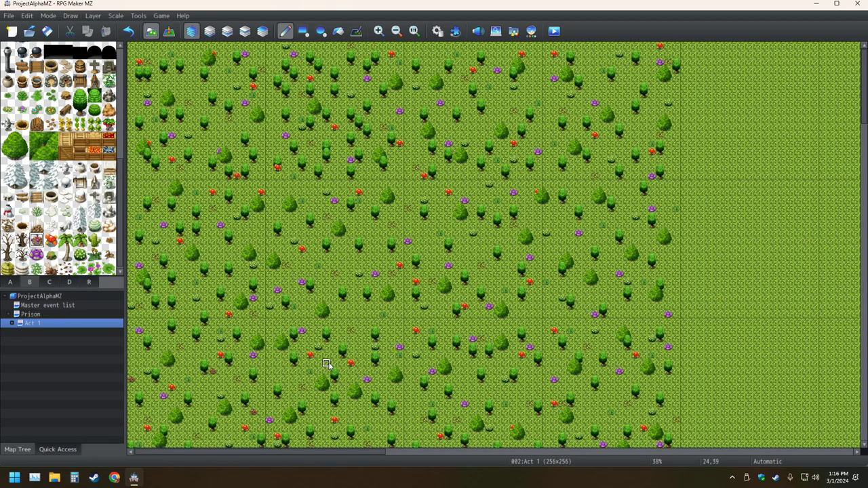
pyautogui.scroll(-10, 325, 364)
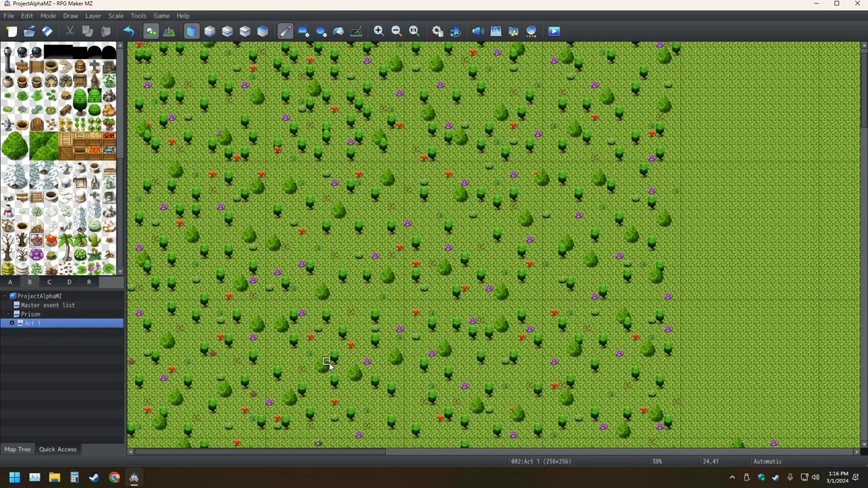
pyautogui.scroll(-2, 326, 366)
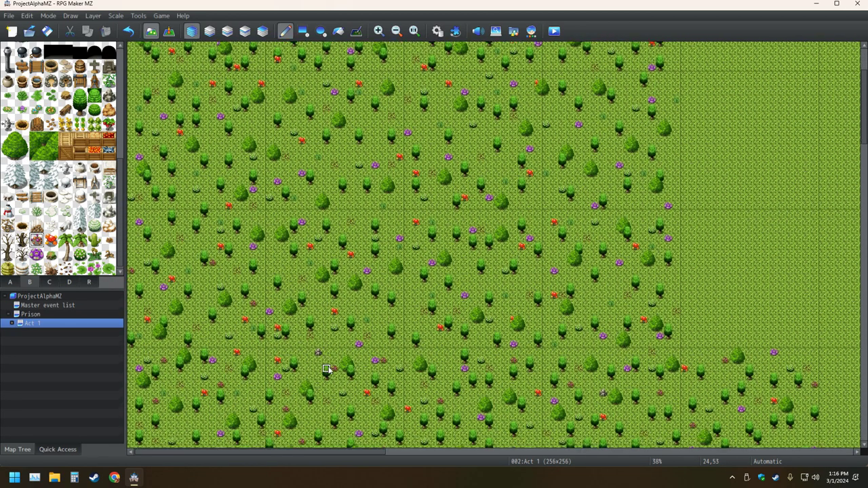
pyautogui.scroll(9, 325, 369)
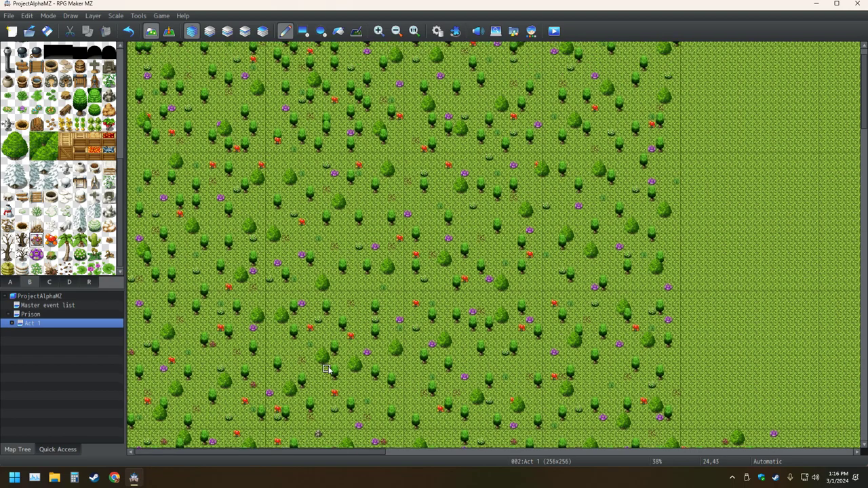
pyautogui.scroll(2, 280, 407)
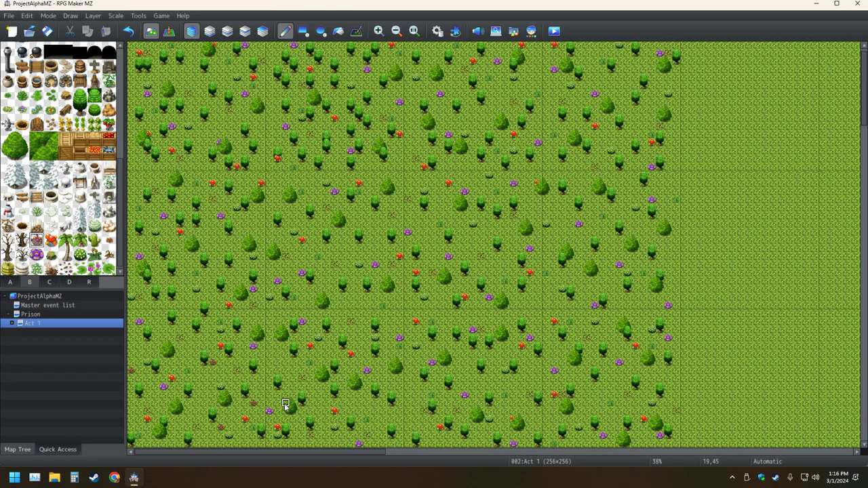
# Step: Scatter reddish-brown mushroom tiles over the second, third and fourth grid sections of the row just north of the flowered forest
pyautogui.keyDown('ctrl'); pyautogui.scroll(-2, 285, 405); pyautogui.keyUp('ctrl')
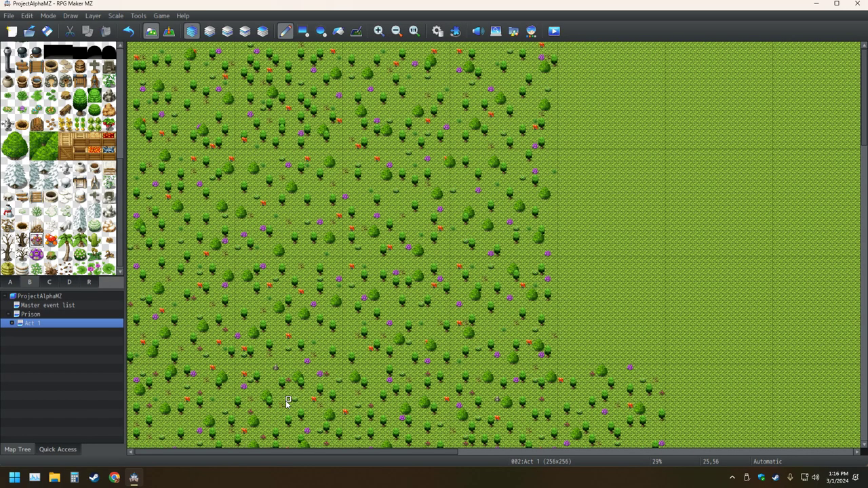
pyautogui.keyDown('ctrl'); pyautogui.scroll(1, 288, 402); pyautogui.keyUp('ctrl')
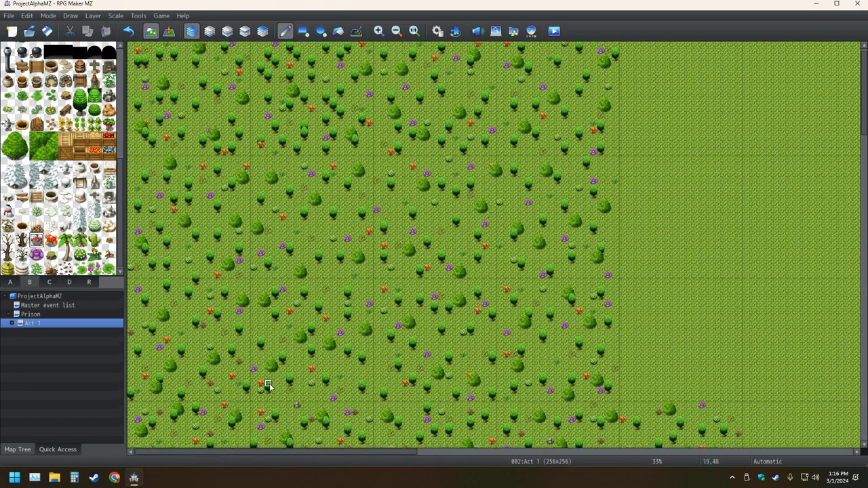
pyautogui.keyDown('ctrl'); pyautogui.scroll(-1, 268, 386); pyautogui.keyUp('ctrl')
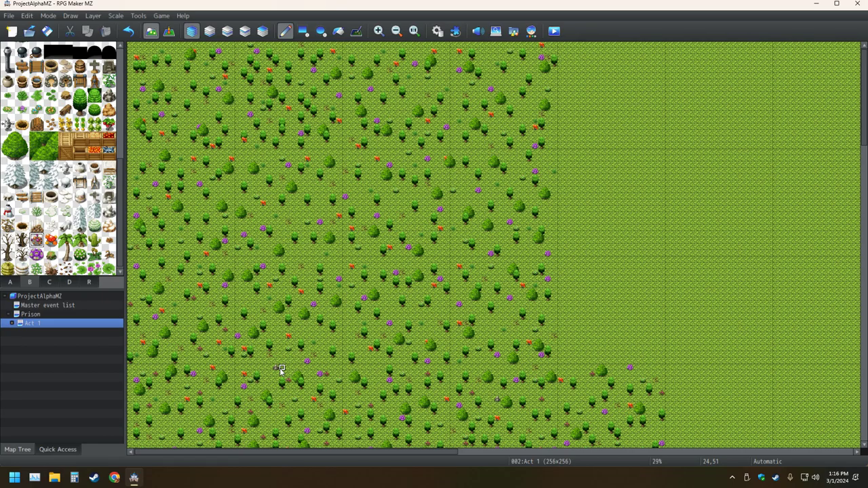
pyautogui.keyDown('ctrl'); pyautogui.scroll(1, 280, 372); pyautogui.keyUp('ctrl')
pyautogui.keyDown('ctrl'); pyautogui.scroll(-1, 279, 366); pyautogui.keyUp('ctrl')
pyautogui.keyDown('ctrl'); pyautogui.scroll(1, 251, 369); pyautogui.keyUp('ctrl')
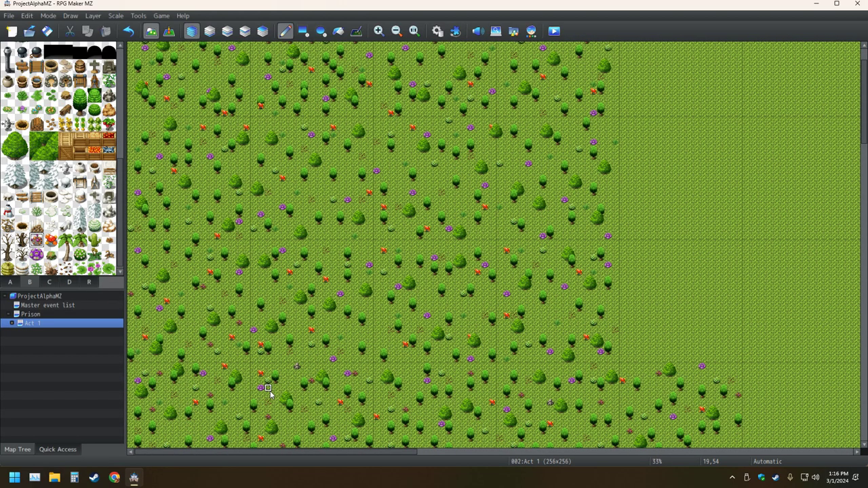
pyautogui.scroll(-1, 268, 391)
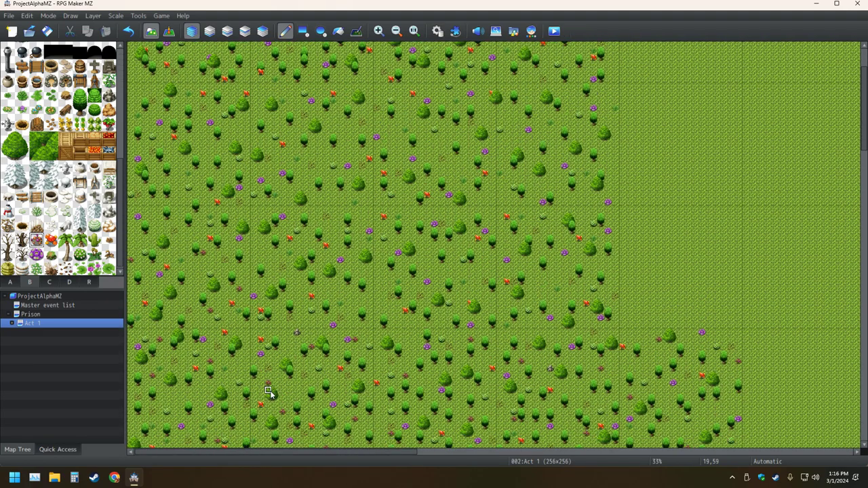
pyautogui.scroll(4, 326, 406)
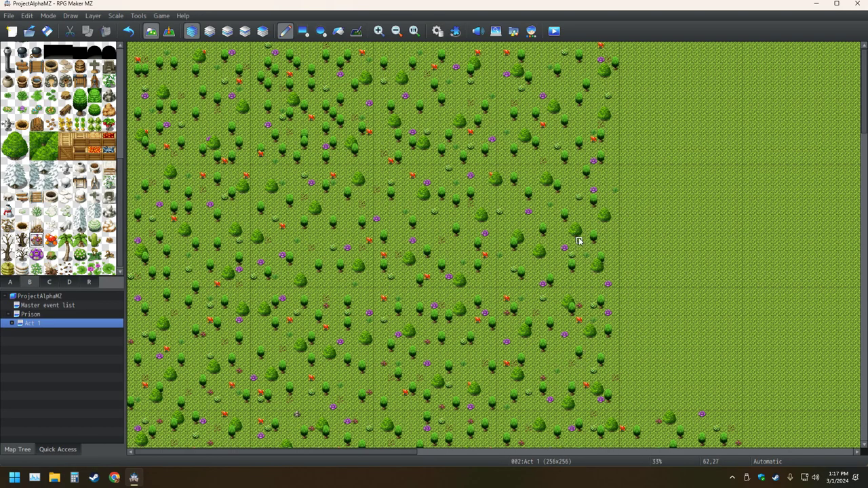
# Step: Scatter reddish-brown mushroom tiles over the second and northernmost rows of the forest grid, undoing one placement in the row below
pyautogui.click(608, 183)
pyautogui.click(441, 315)
pyautogui.hotkey('ctrl', 'z')
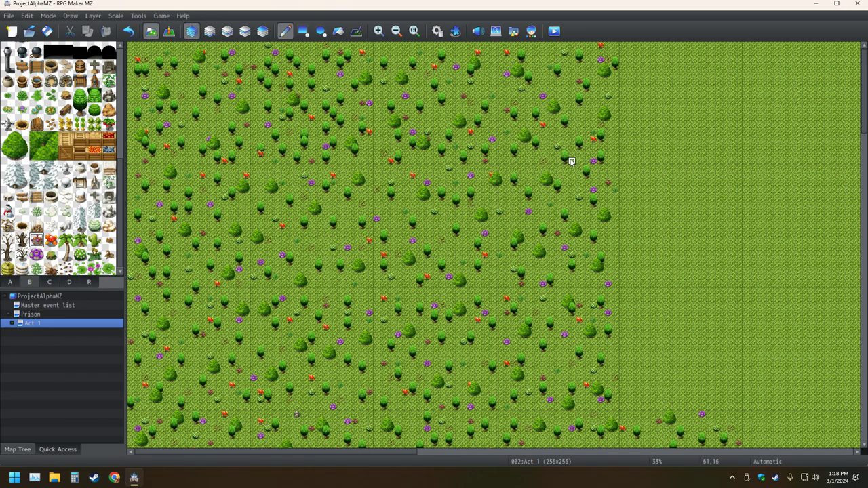
pyautogui.click(615, 147)
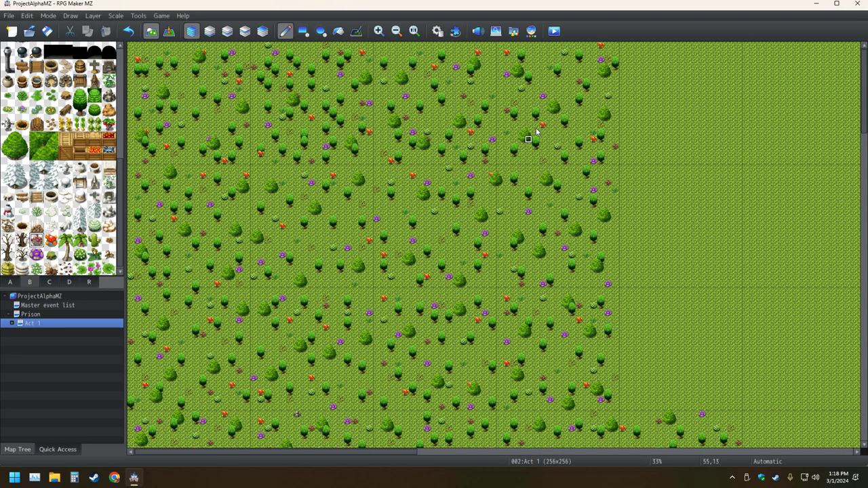